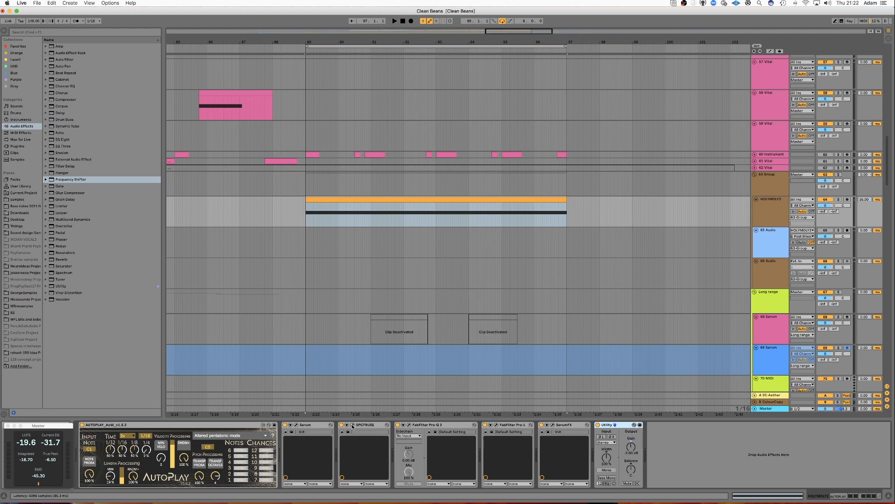
Open the SPCTRLEQ plug-in on the HOLYMOLY2 track to examine its curve and modulators, and play the arrangement.
click(352, 425)
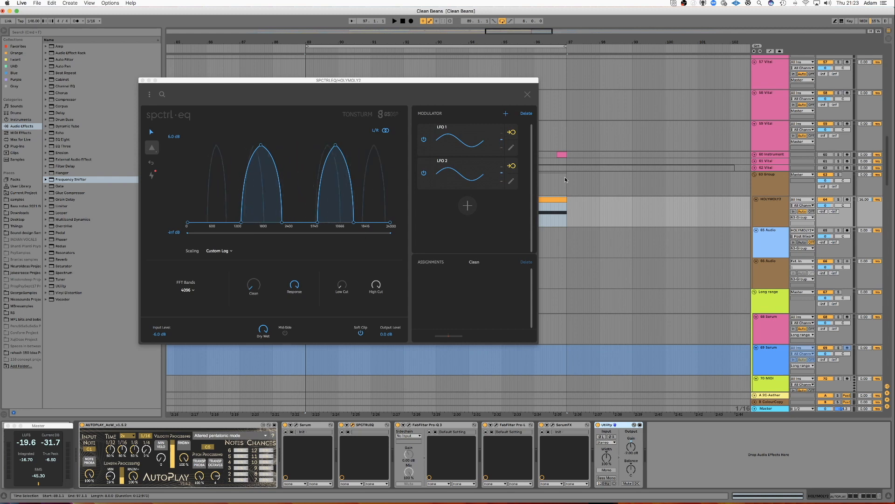
key(space)
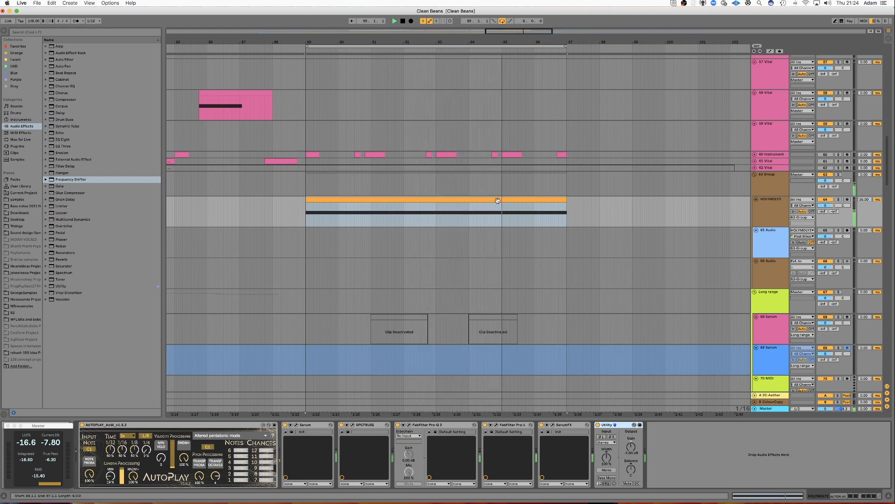
key(space)
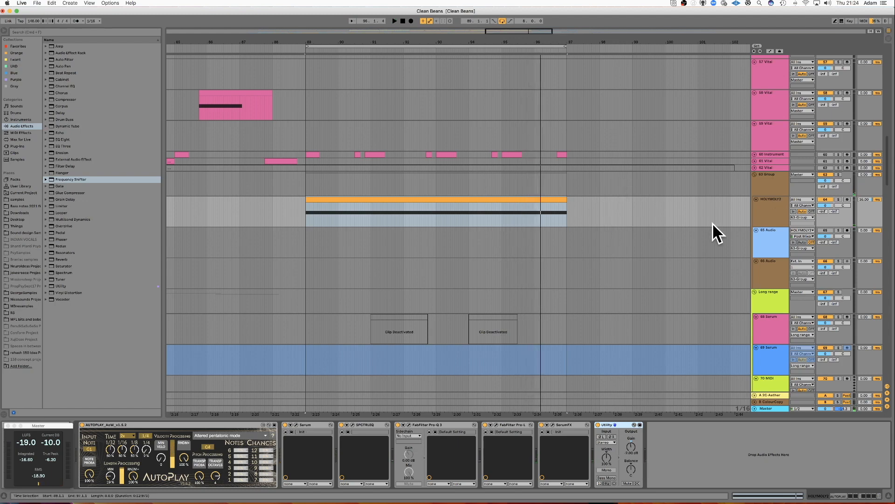
Solo the 63 Group and play the HOLYMOLY2 clip on its own.
click(782, 208)
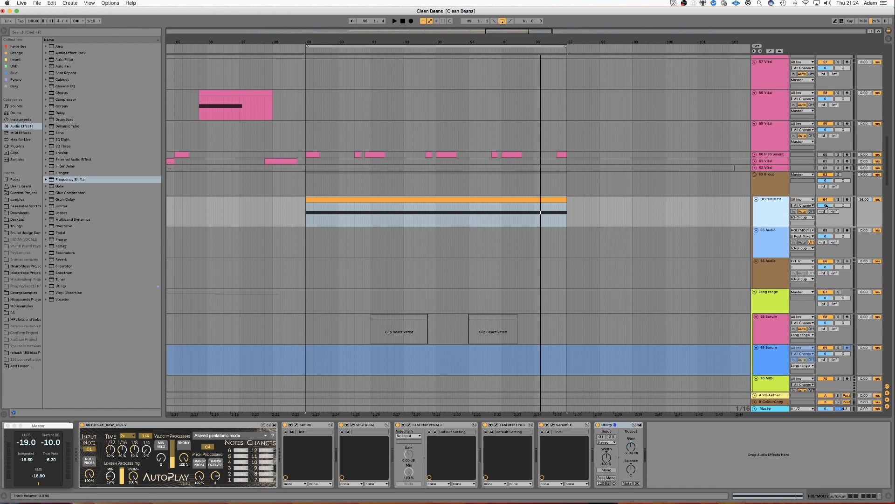
click(839, 173)
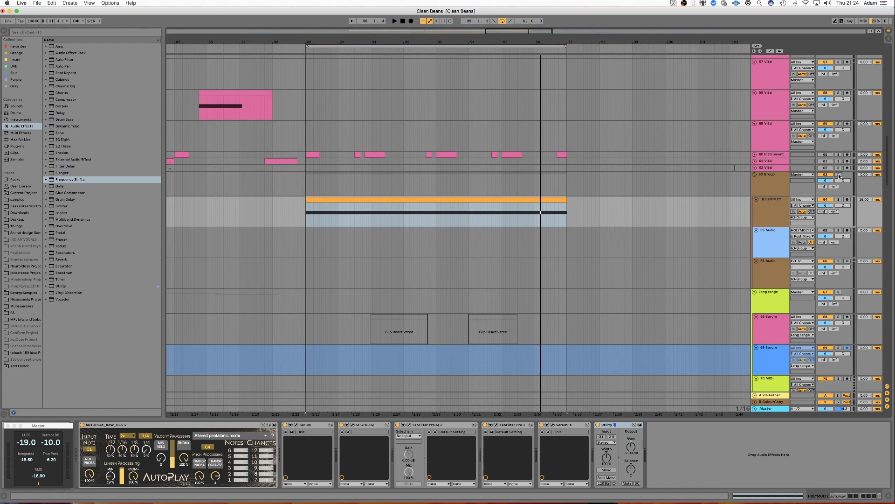
click(386, 201)
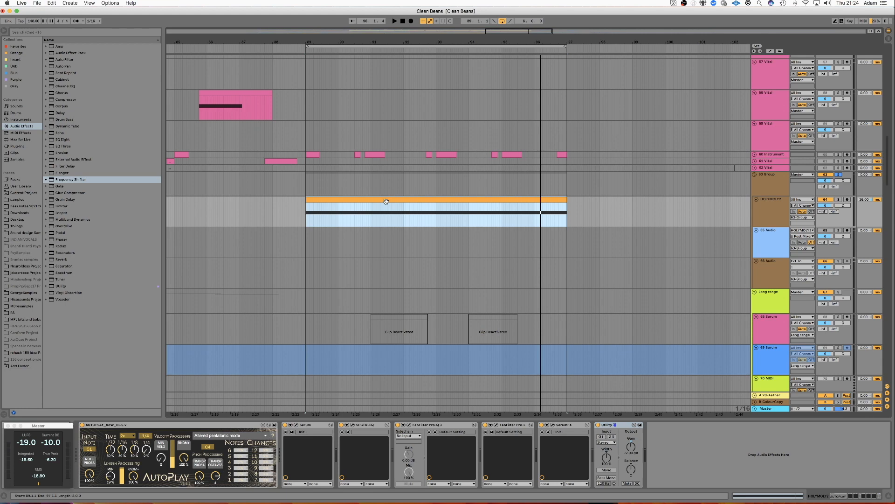
key(space)
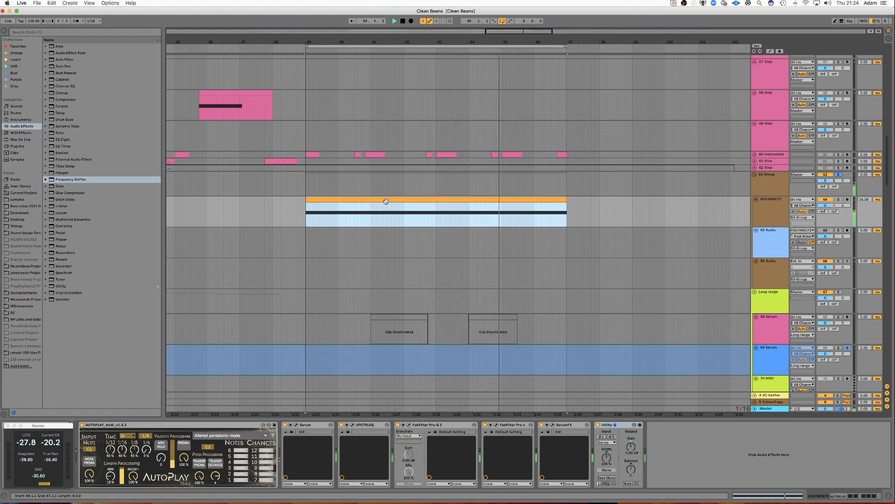
key(space)
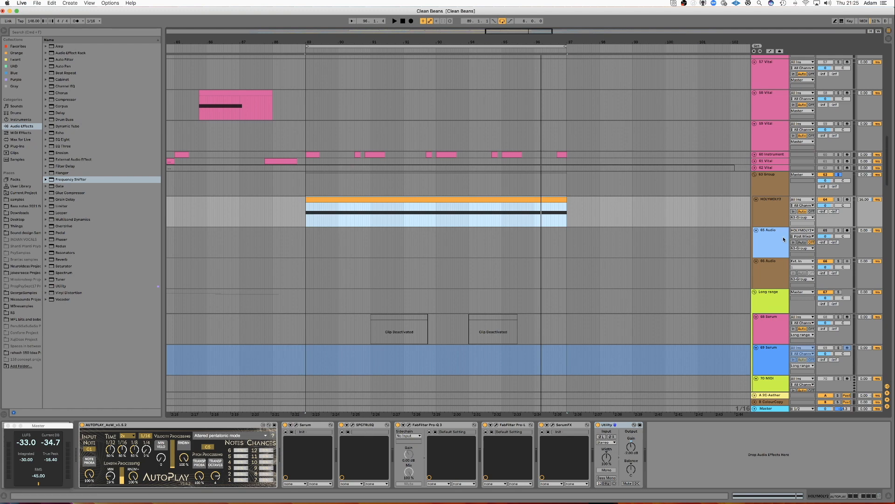
Insert a new MIDI track above the HOLYMOLY2 group and copy the HOLYMOLY2 clip onto it.
click(773, 217)
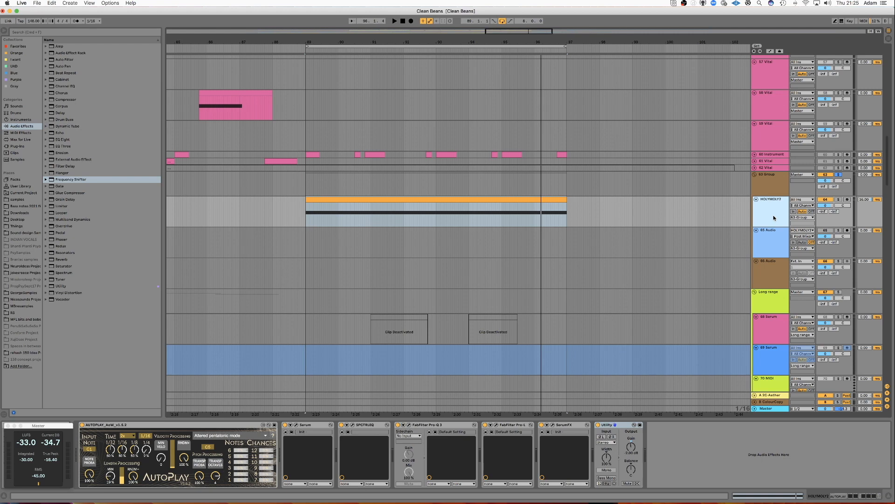
key(super+shift+t)
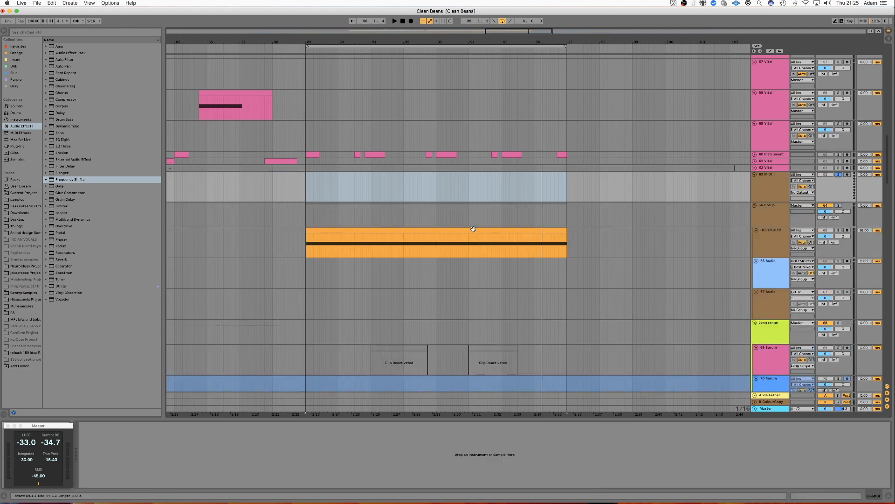
drag(473, 229, 470, 198)
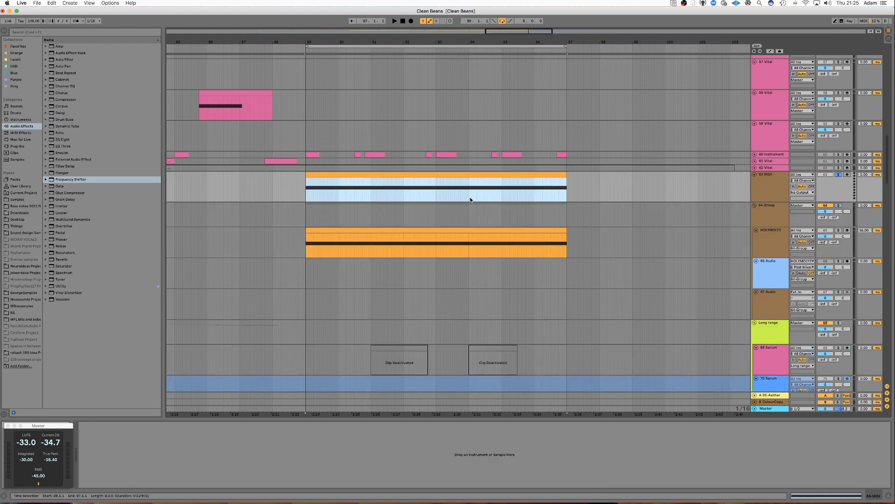
Load Serum from the Purple collection onto the new MIDI track and close its plug-in window.
click(752, 194)
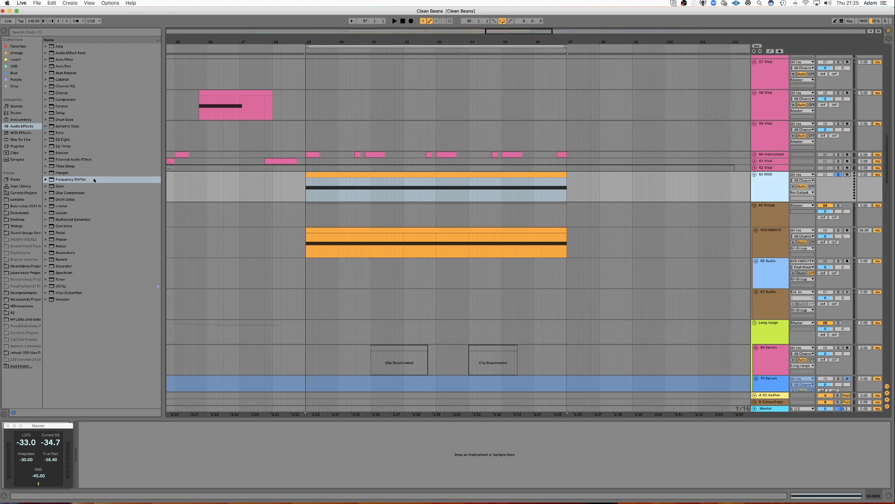
click(16, 79)
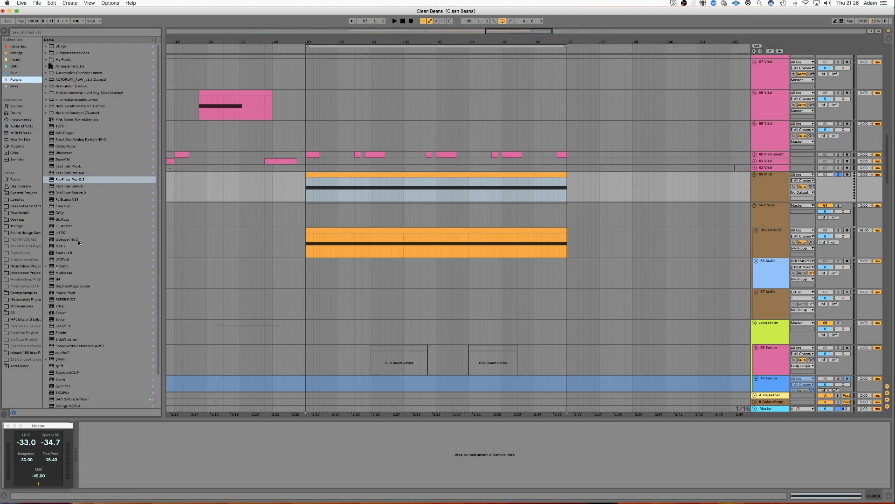
click(69, 319)
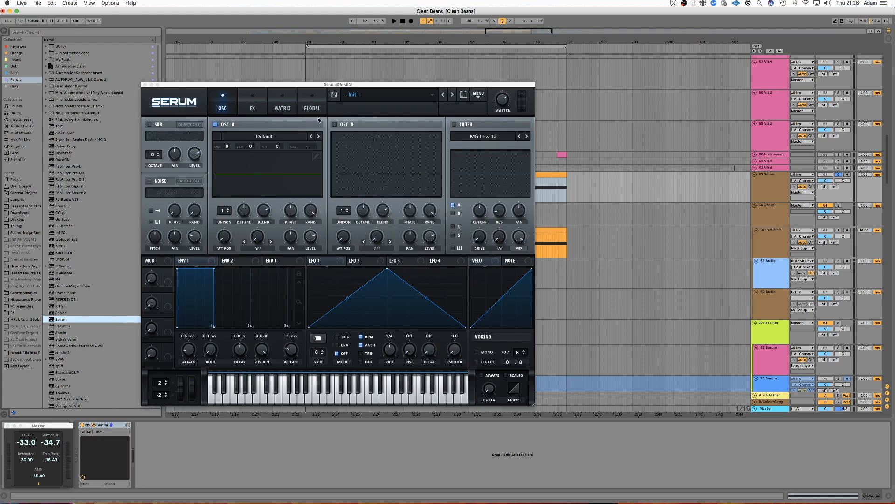
click(203, 85)
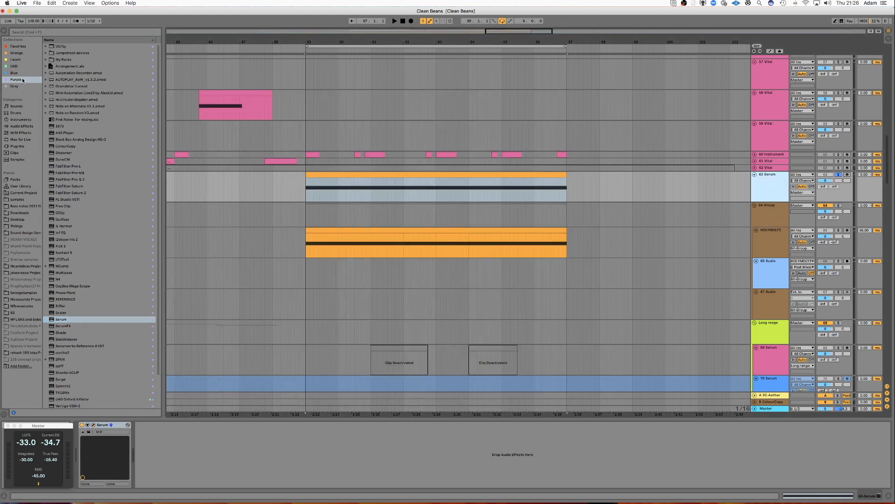
Search the plug-ins for "sp" and load SPCTRLEQ after Serum on the new track.
click(18, 146)
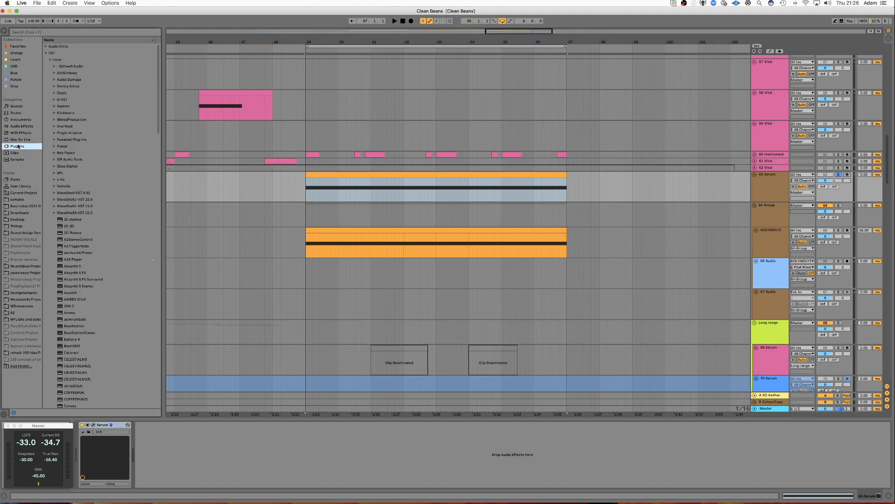
click(58, 34)
text(sp)
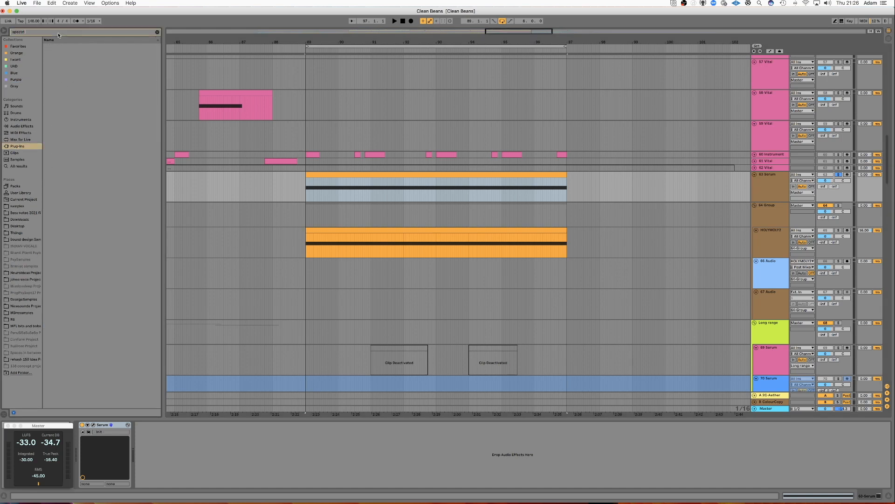
double_click(73, 100)
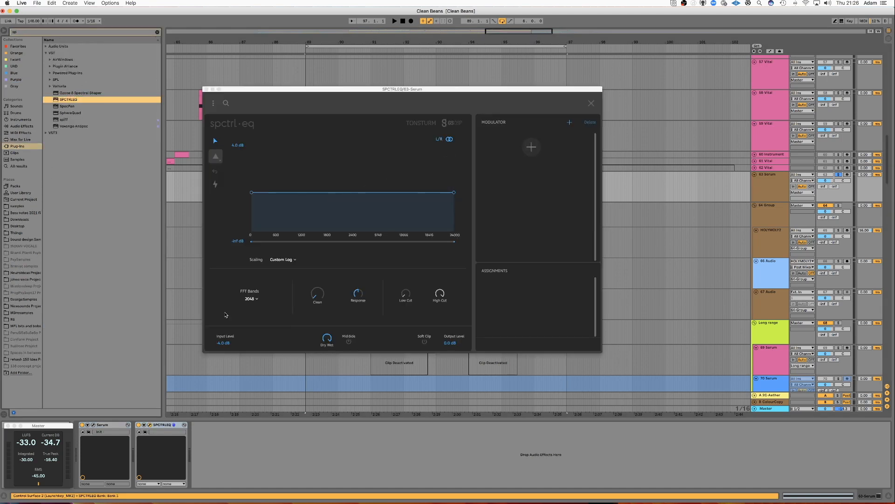
click(221, 426)
key(Delete)
drag(338, 92, 353, 102)
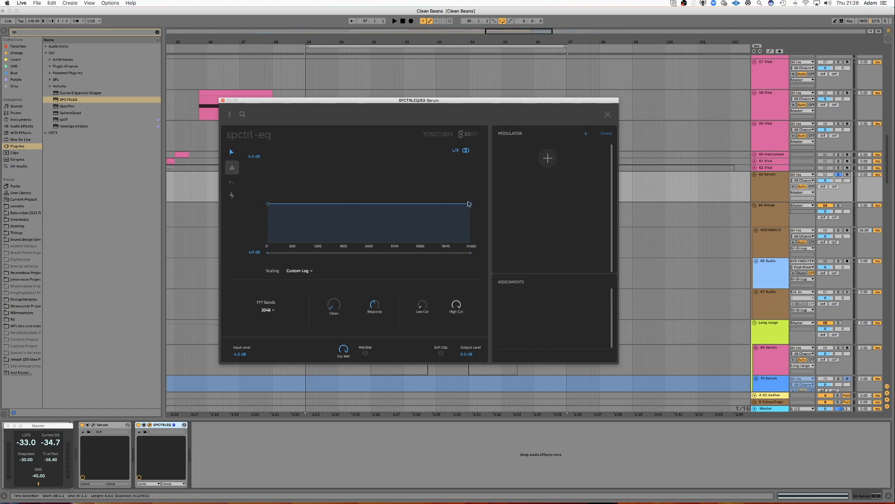
Lower both end points of the SPCTRLEQ curve to the floor and add a narrow peak at about 1800 Hz.
drag(269, 204, 268, 242)
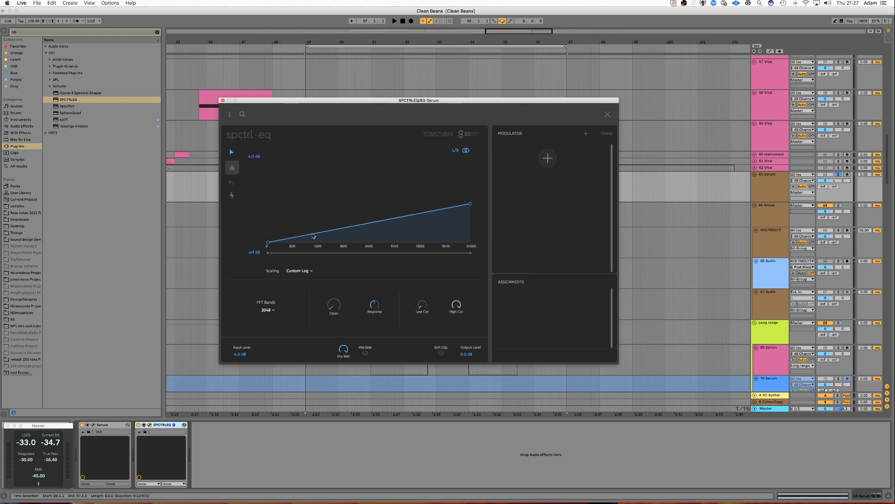
drag(471, 204, 462, 242)
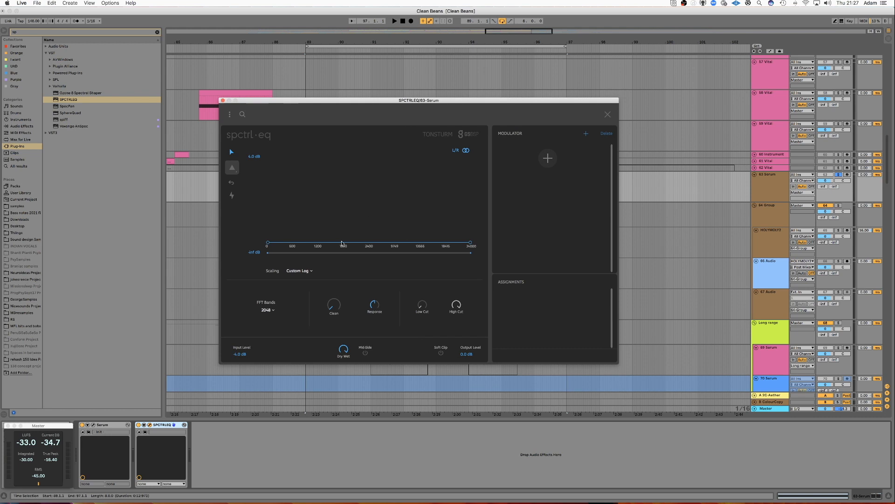
double_click(330, 236)
drag(331, 236, 357, 243)
double_click(357, 239)
double_click(328, 215)
drag(328, 215, 340, 176)
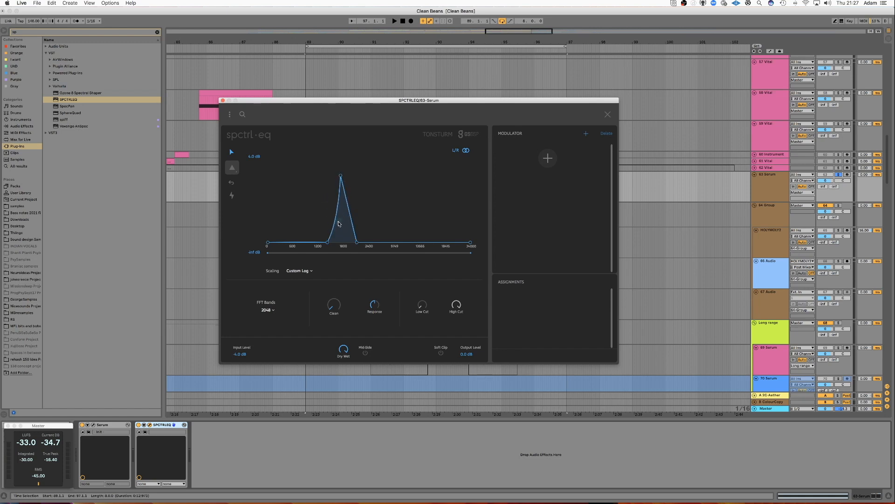
Bend both sides of the 1800 Hz peak outward into a rounded shape, keeping the rest of the curve at the floor.
drag(335, 216, 328, 205)
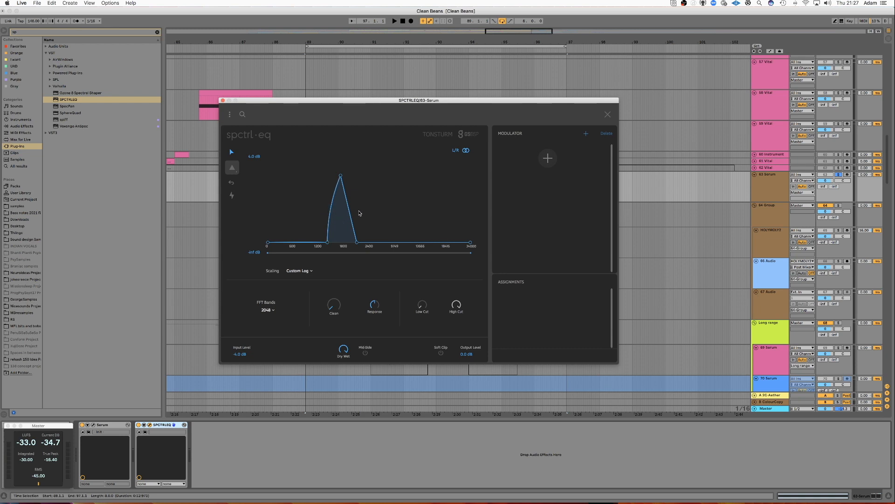
mouse_move(366, 242)
mouse_down()
mouse_move(357, 210)
mouse_move(375, 257)
mouse_up()
drag(330, 209, 363, 196)
click(359, 206)
drag(375, 243, 426, 202)
drag(357, 196, 389, 259)
drag(426, 204, 414, 275)
drag(350, 210, 358, 197)
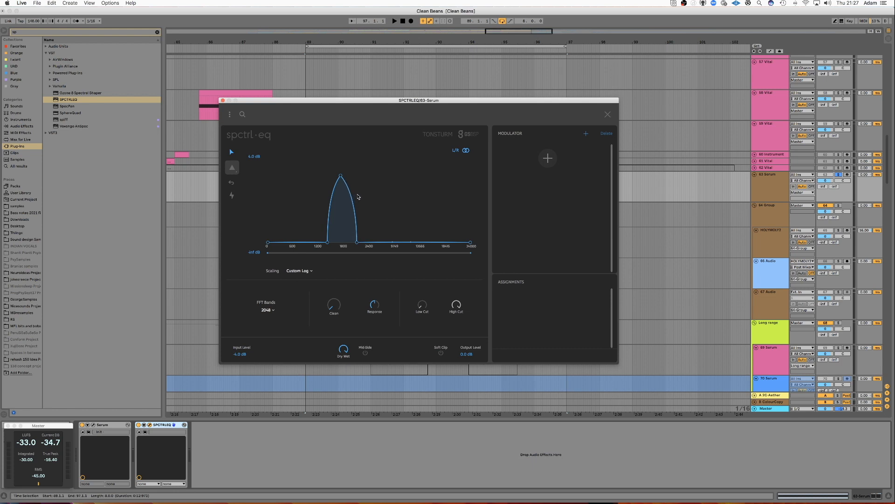
Add a second, slightly lower peak with curved sides in the higher frequencies of the SPCTRLEQ curve.
double_click(403, 238)
drag(404, 238, 428, 201)
double_click(413, 241)
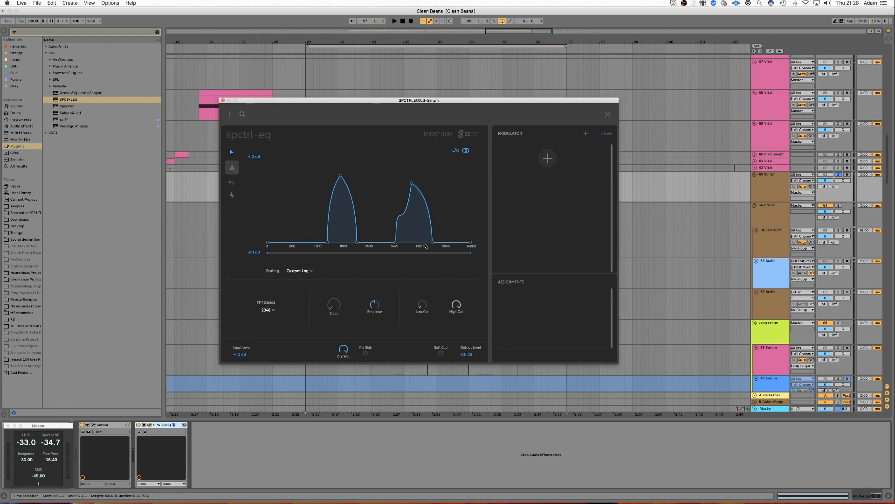
Play the clip through the two-peak filter and set the FFT Bands to 4096.
key(space)
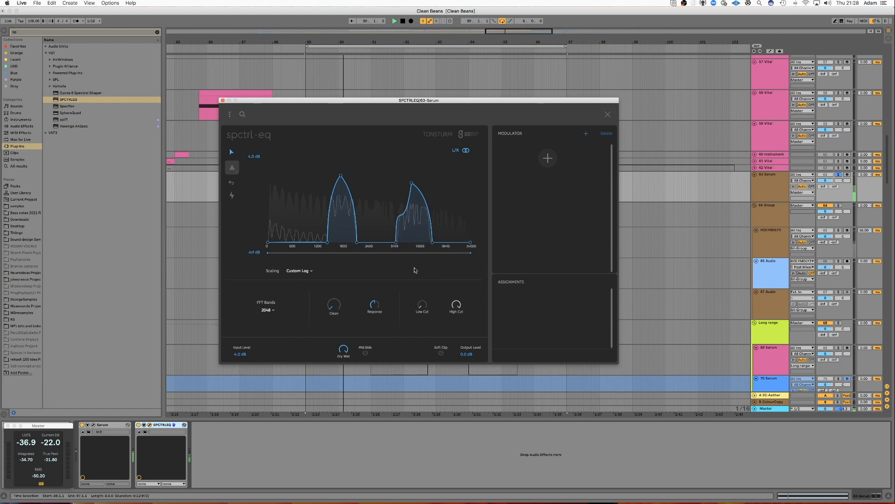
key(space)
click(274, 312)
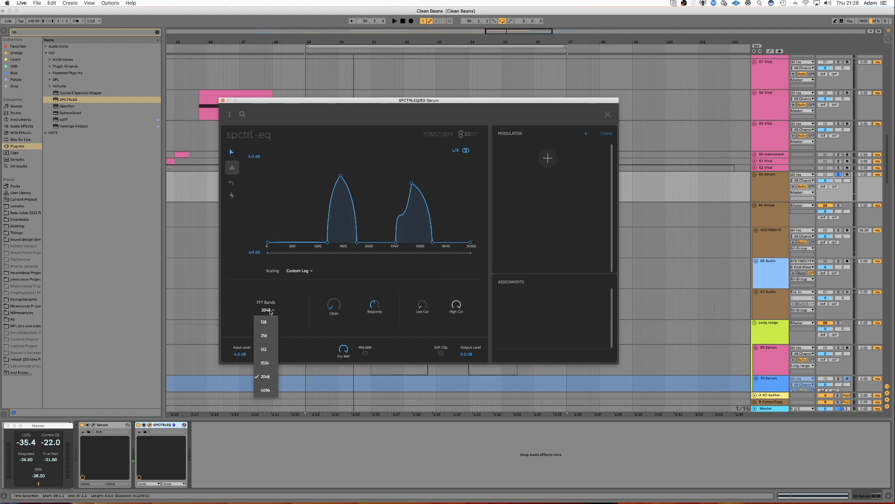
click(266, 392)
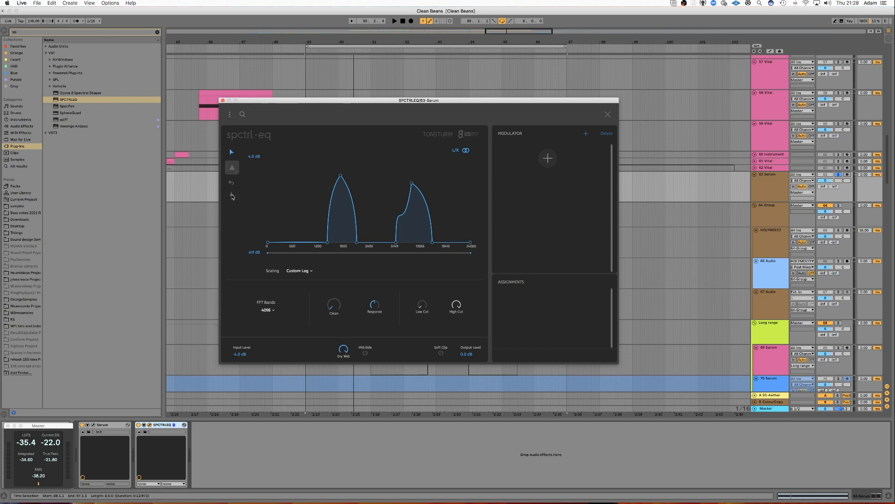
Show the curve transform controls, raise Stretch and Shift and lower Skew to multiply the peaks, and play the clip.
click(231, 196)
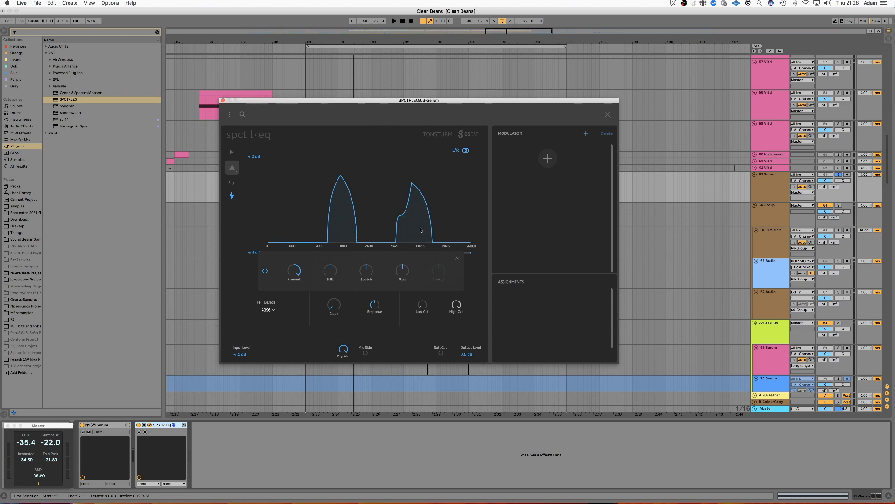
drag(403, 270, 325, 285)
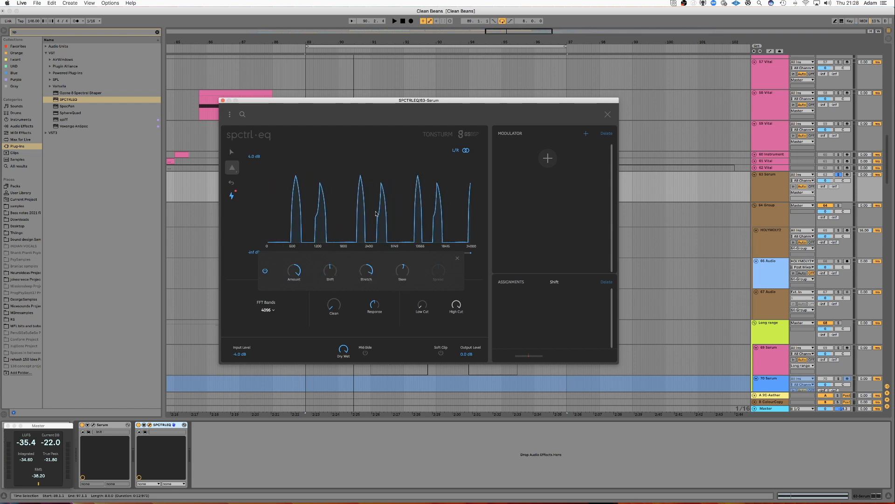
click(408, 280)
key(space)
drag(403, 271, 330, 280)
drag(402, 270, 329, 251)
drag(403, 270, 404, 283)
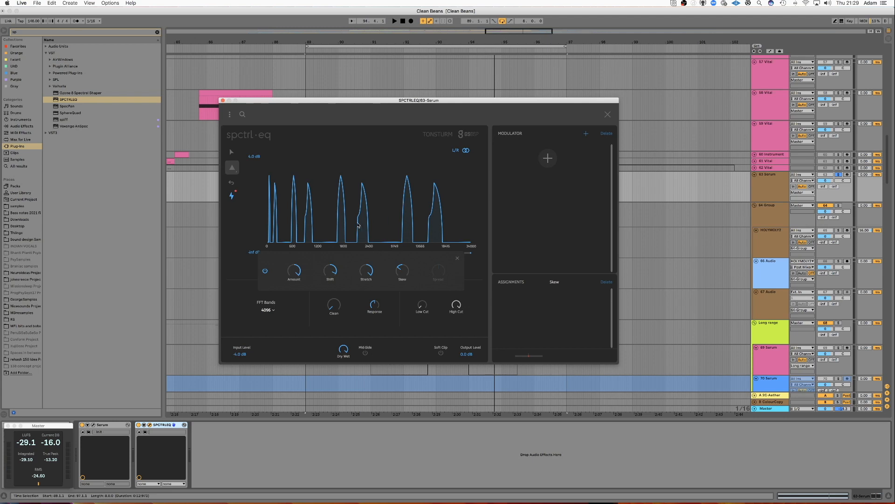
Add an LFO modulator in SPCTRLEQ, assign it to Skew with a depth of 100%, and play the clip.
drag(370, 105, 377, 110)
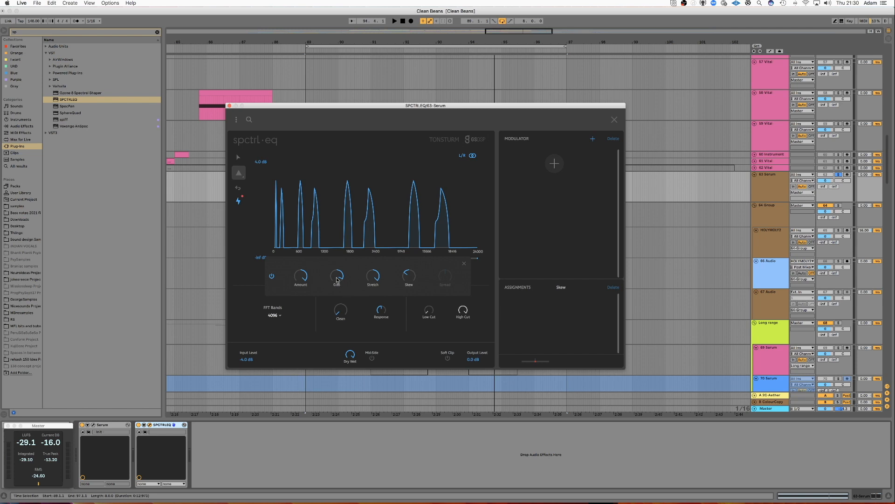
drag(367, 111, 391, 121)
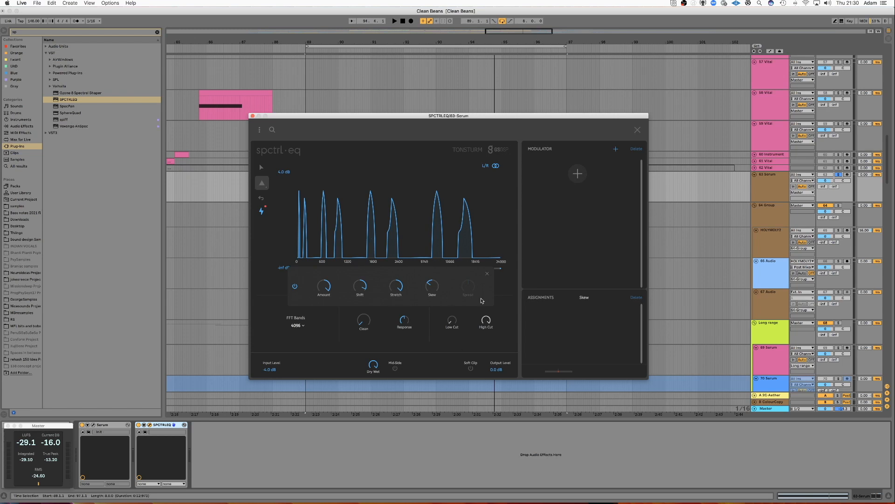
click(578, 174)
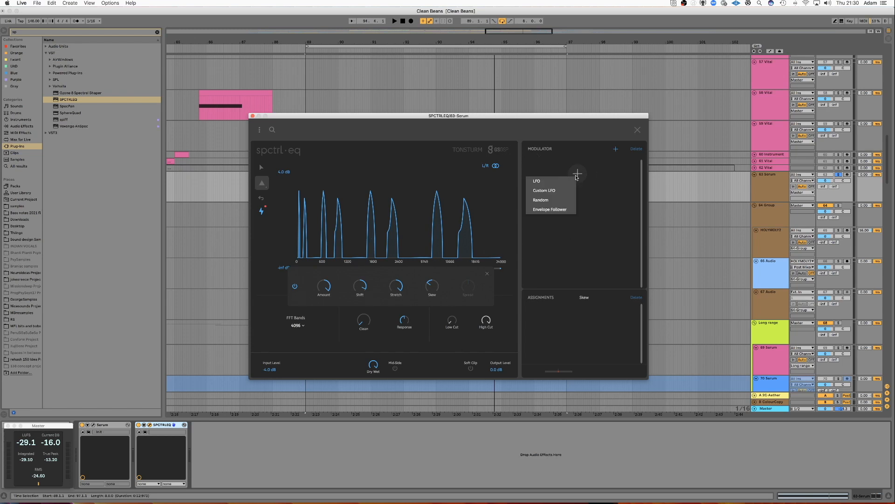
click(539, 182)
click(622, 169)
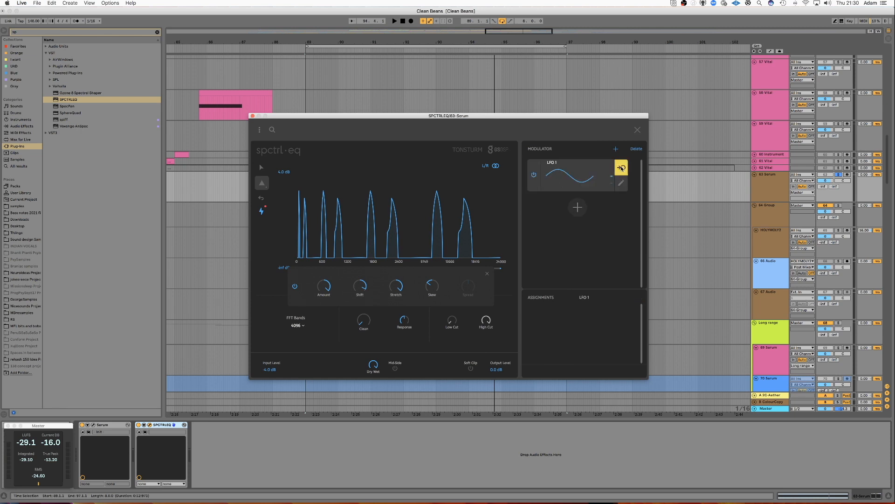
click(434, 288)
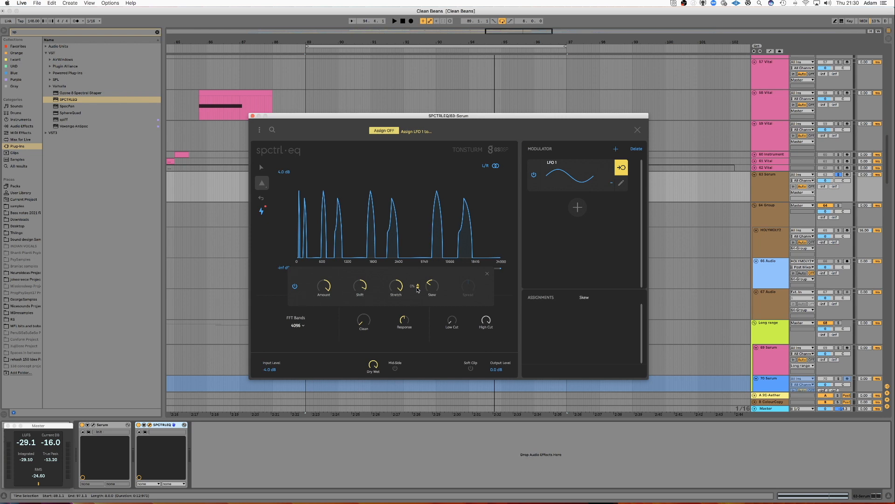
click(434, 289)
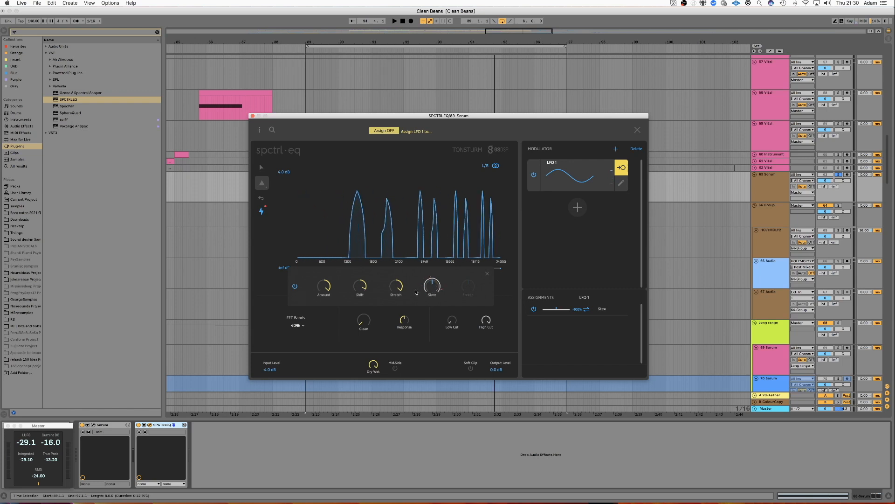
key(space)
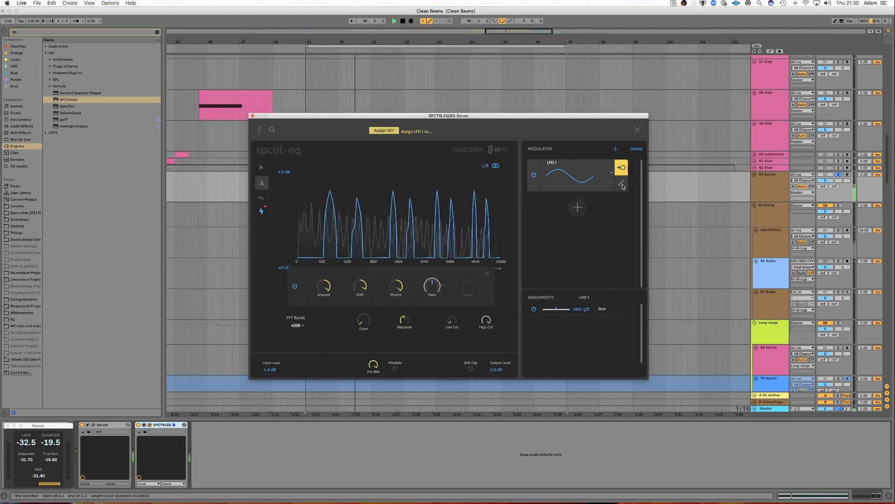
Set LFO 1's frequency mode to BPM Dotted, raise its frequency, and play the clip to hear the Skew movement.
click(578, 177)
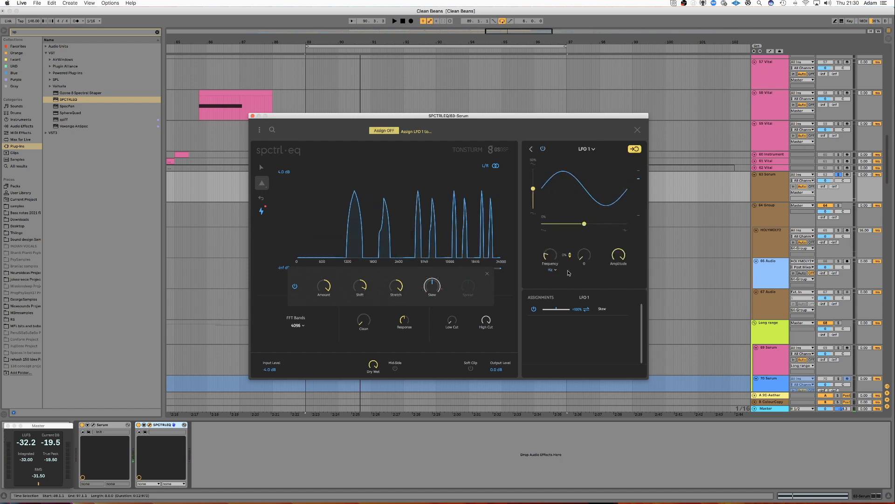
click(553, 270)
mouse_move(551, 283)
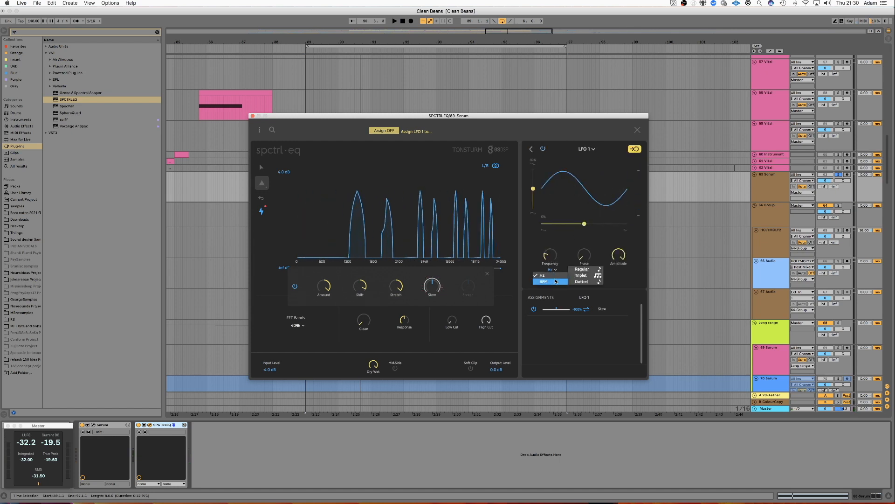
click(583, 283)
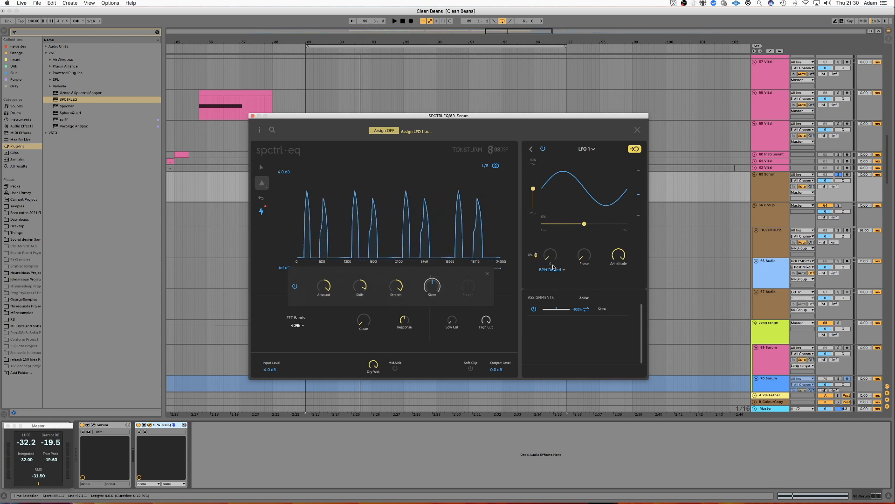
key(space)
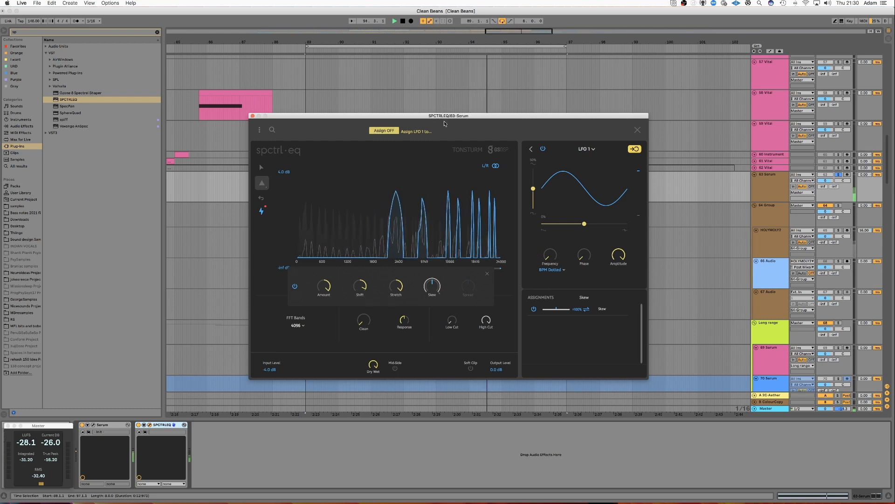
key(space)
drag(550, 259, 550, 251)
key(space)
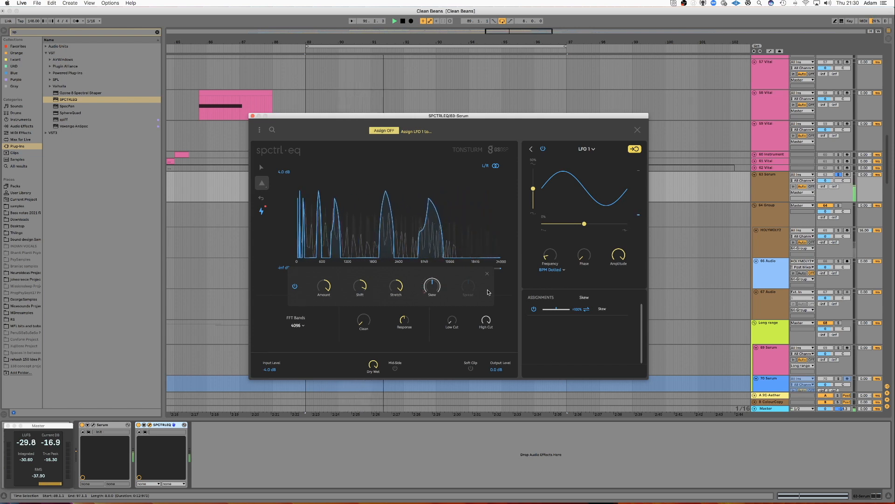
Add a second LFO modulator, assign it to Stretch with a positive depth, and play the clip.
click(531, 148)
click(577, 207)
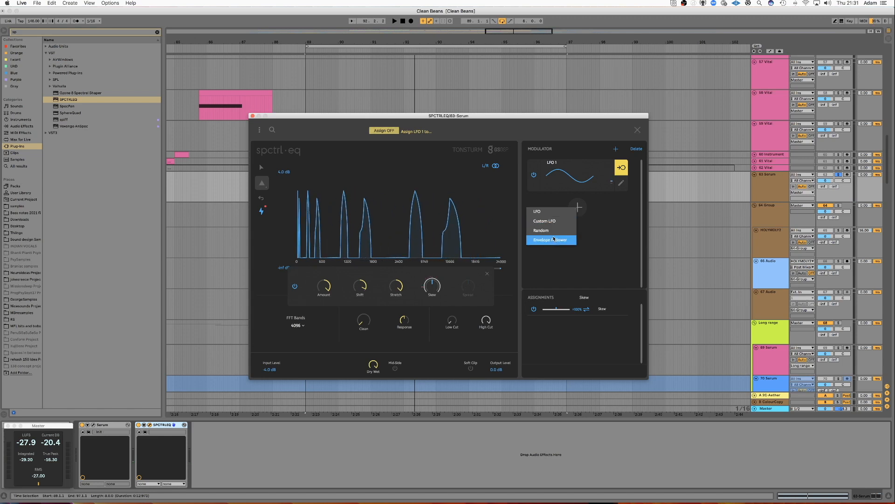
click(549, 211)
mouse_move(363, 285)
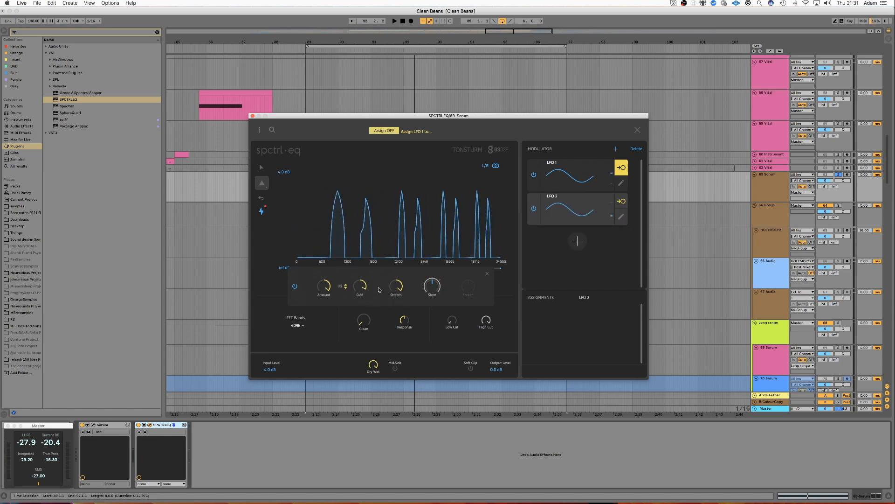
click(622, 201)
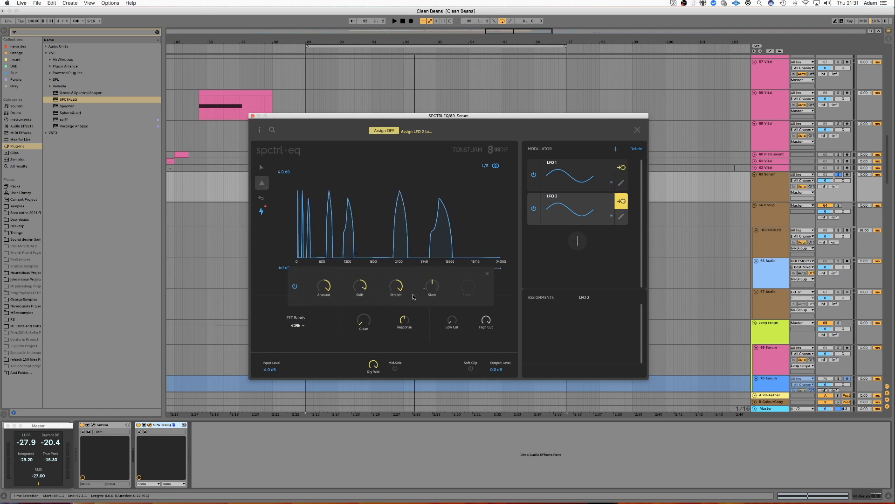
mouse_move(364, 289)
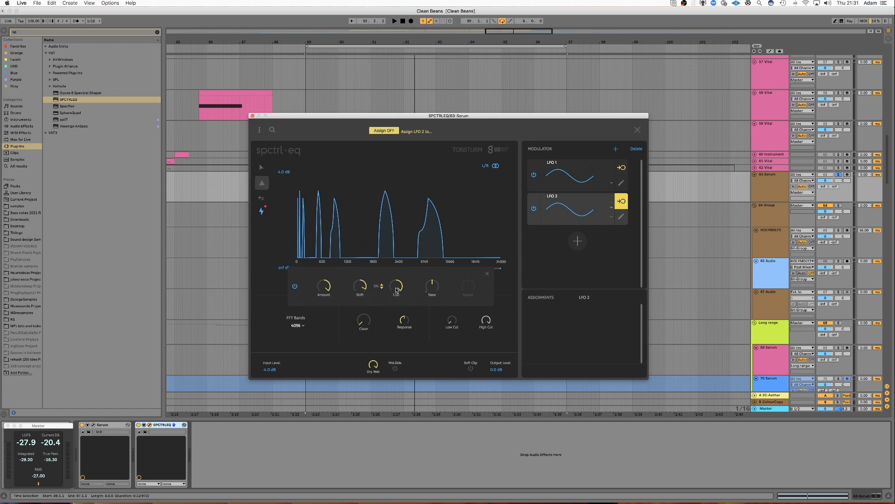
click(432, 285)
click(624, 220)
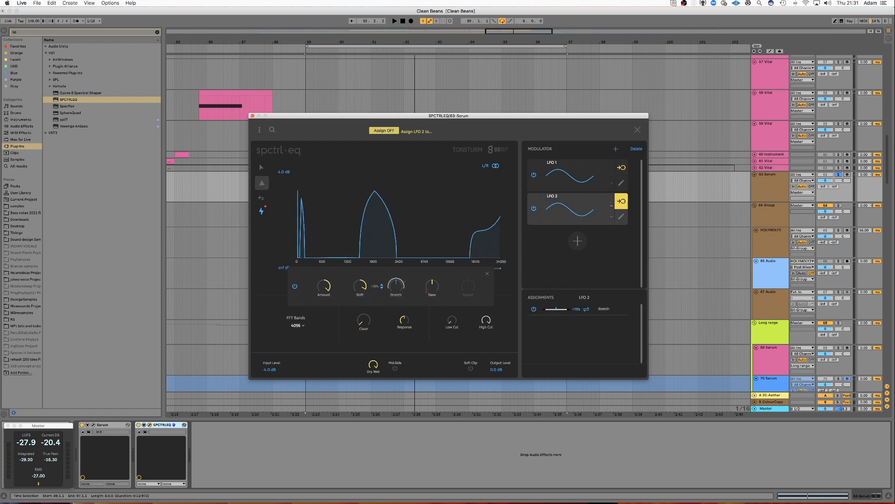
key(space)
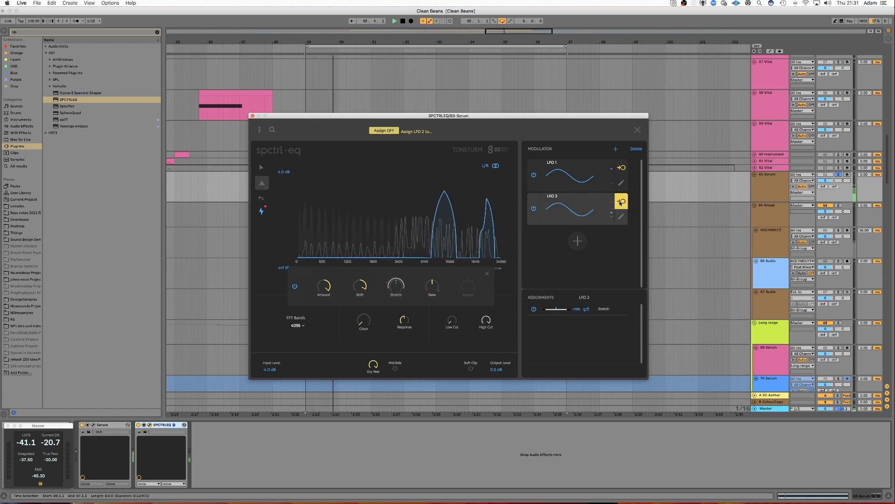
Set LFO 2's frequency mode to BPM Regular.
click(623, 219)
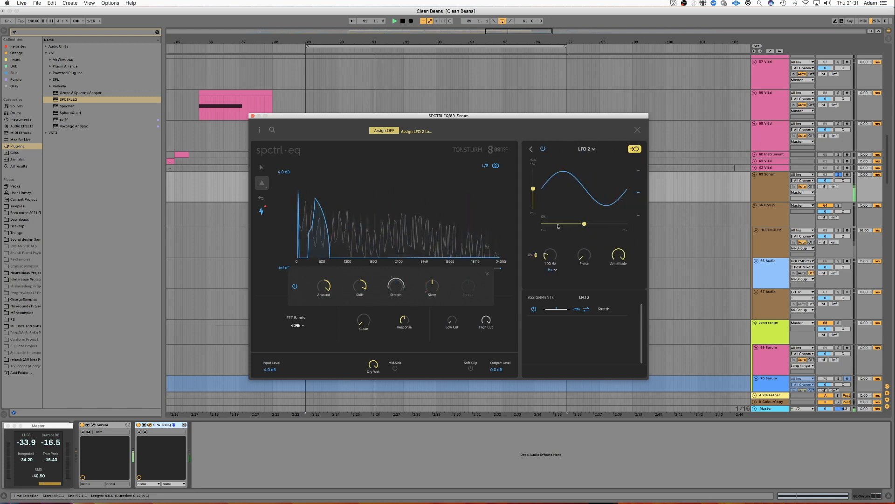
click(552, 270)
mouse_move(552, 283)
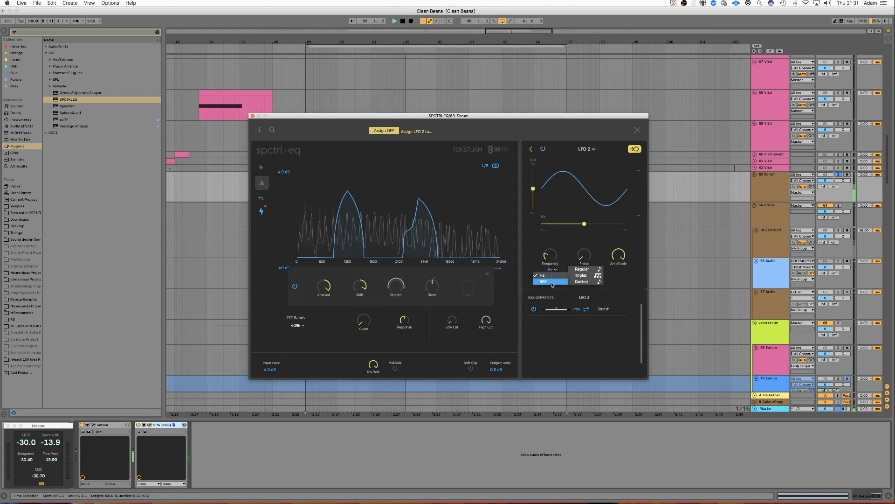
click(582, 269)
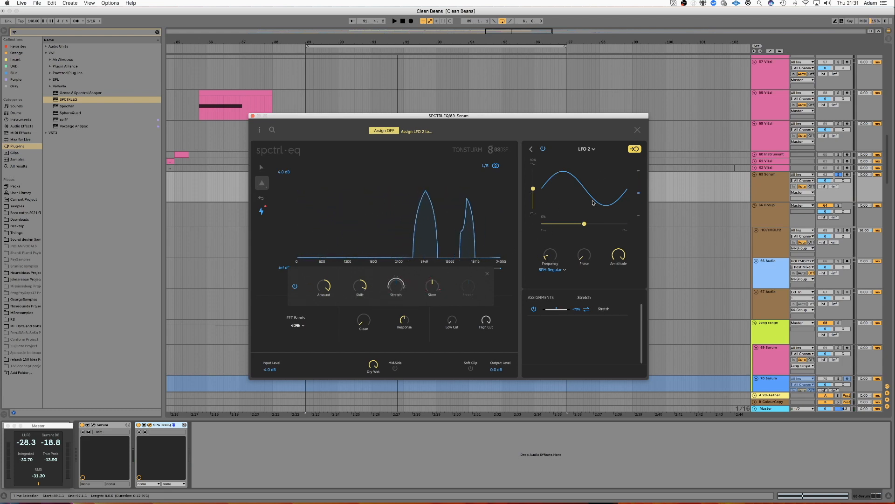
Assign LFO 2 to Shift as well with a negative depth, and play the clip.
click(634, 149)
click(362, 294)
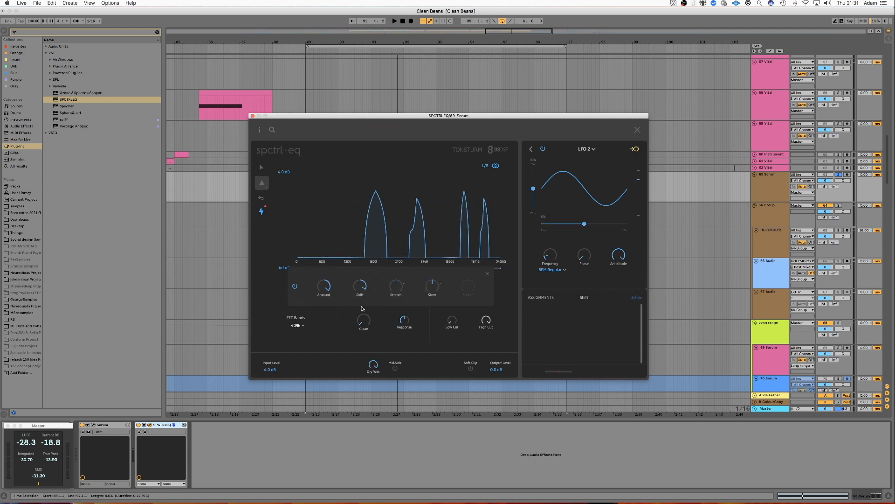
click(634, 150)
drag(345, 287, 342, 308)
key(space)
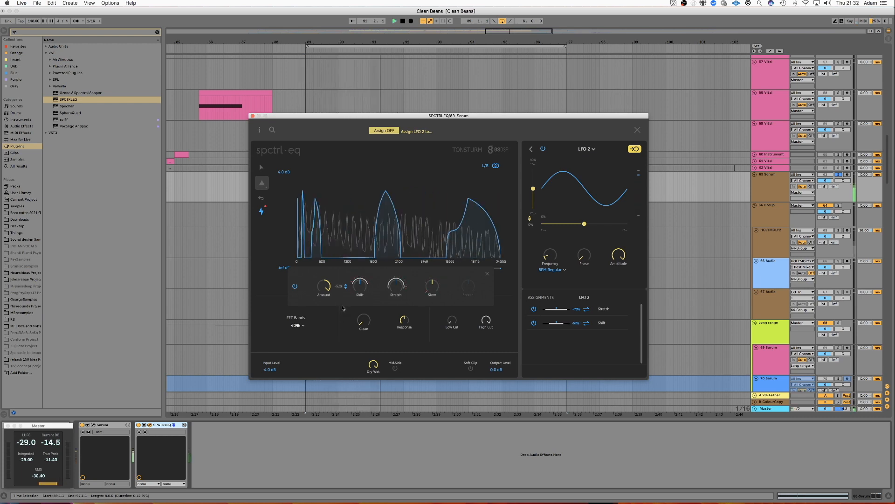
drag(342, 308, 360, 290)
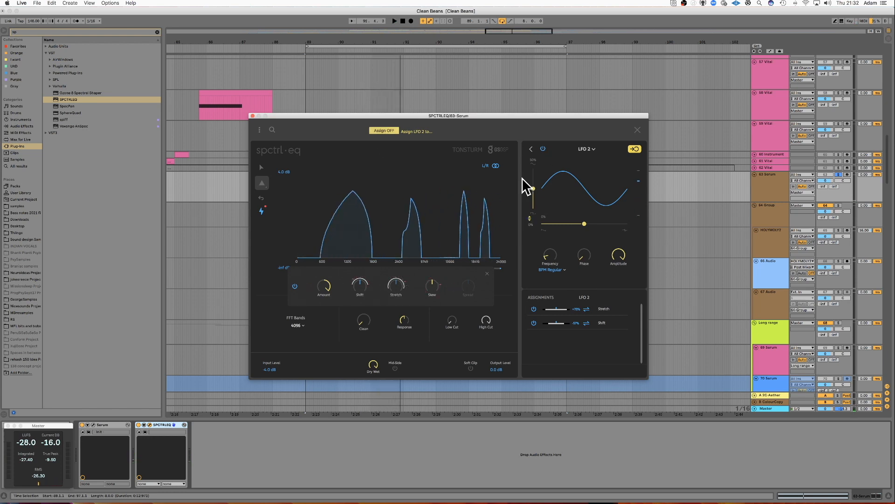
Hide the curve transform controls, adjust the Response setting, and close the SPCTRLEQ window.
click(531, 148)
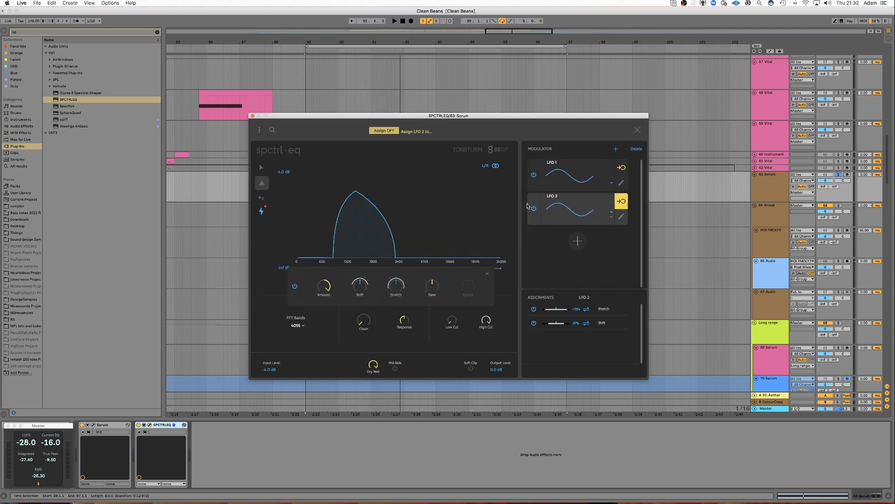
click(486, 273)
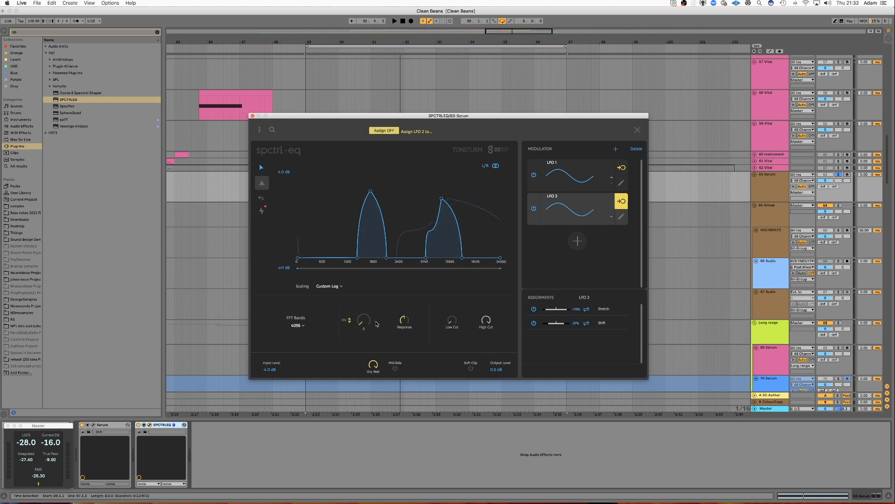
click(406, 326)
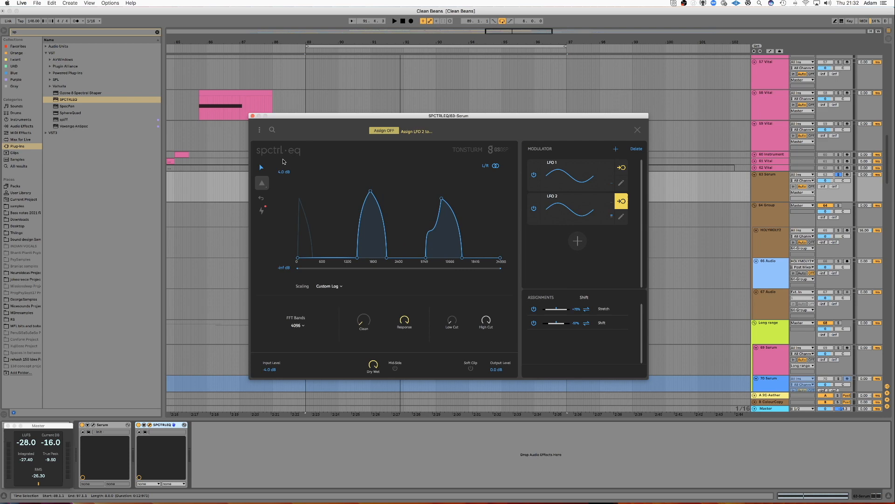
click(252, 116)
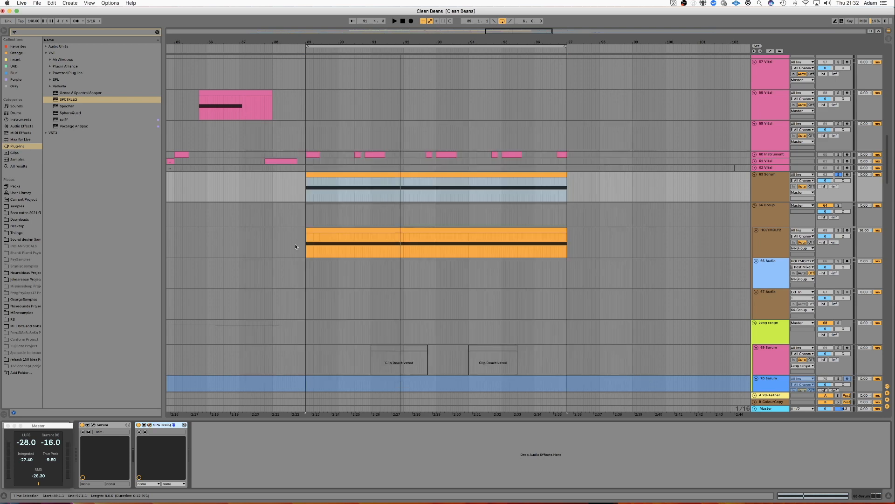
Show the Serum synth, assign its LFO 1 to oscillator A's coarse pitch, and play the clip.
click(93, 425)
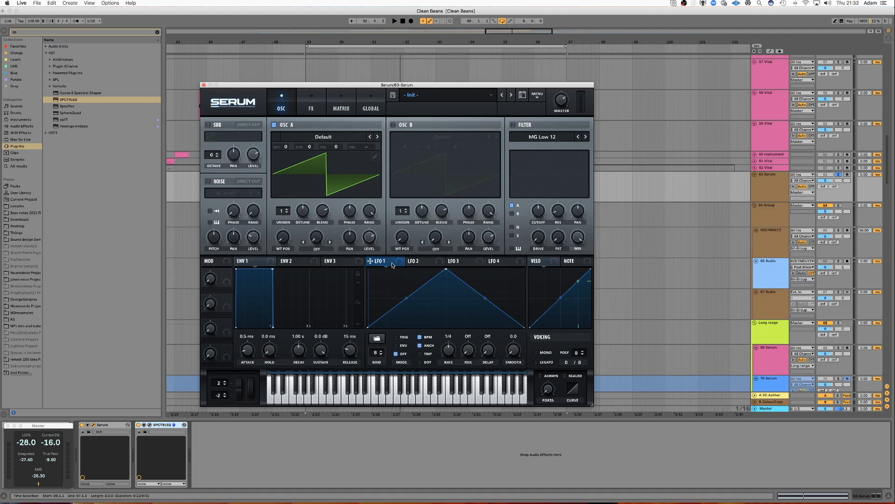
drag(384, 264, 376, 121)
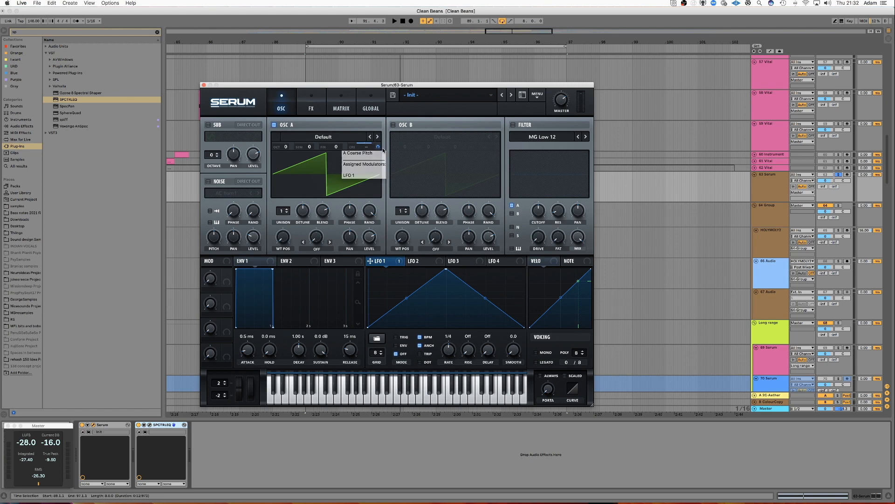
drag(403, 87, 491, 79)
key(space)
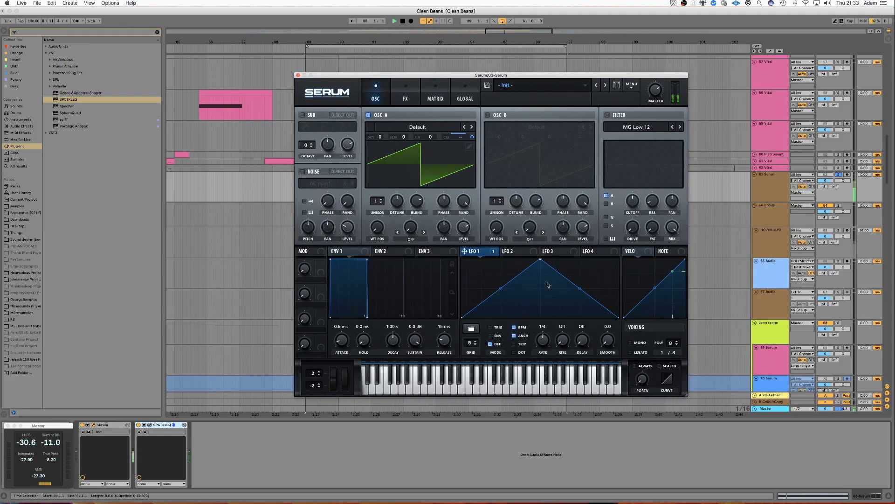
Turn on triplet timing for Serum's LFO 1, play the clip, and slow the LFO rate to 8 bar.
drag(543, 339, 544, 355)
click(521, 345)
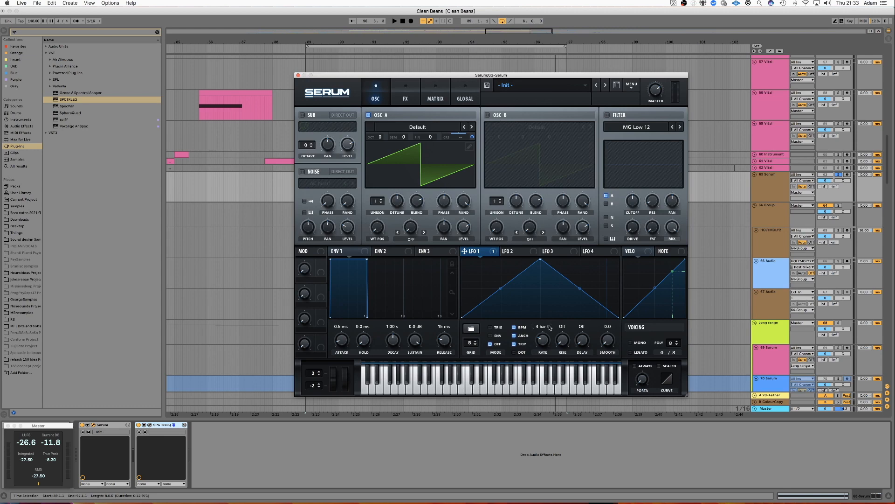
click(154, 429)
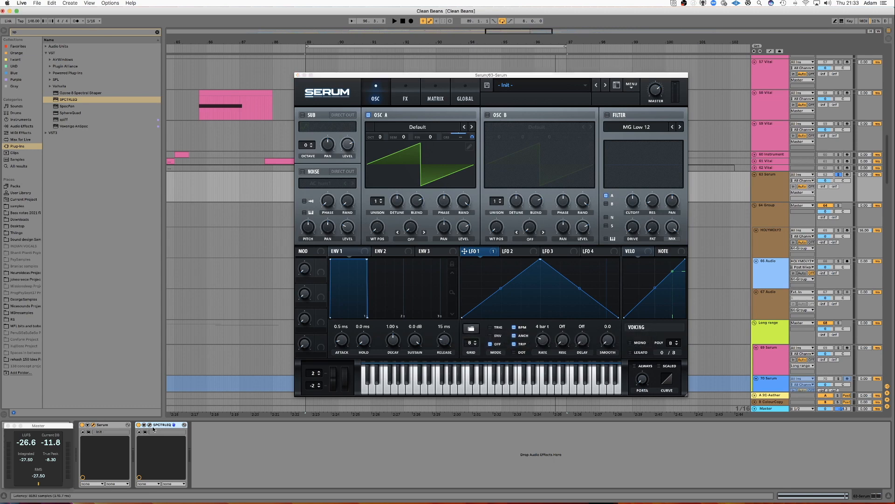
key(space)
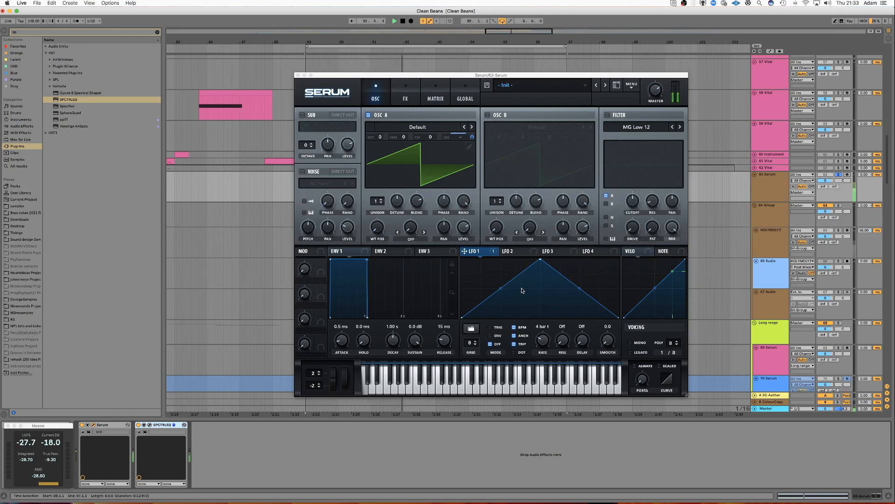
key(space)
drag(543, 341, 543, 344)
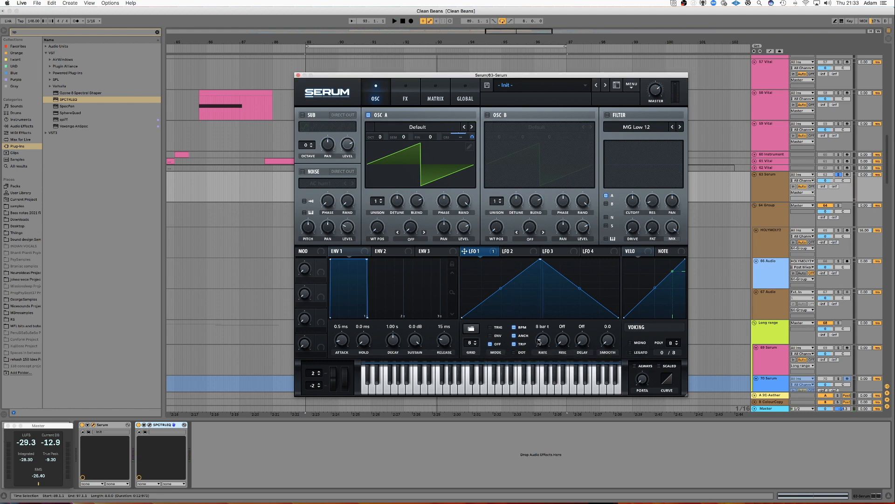
Play back the Serum clip to hear the slowed pitch modulation, and close the Serum window.
key(space)
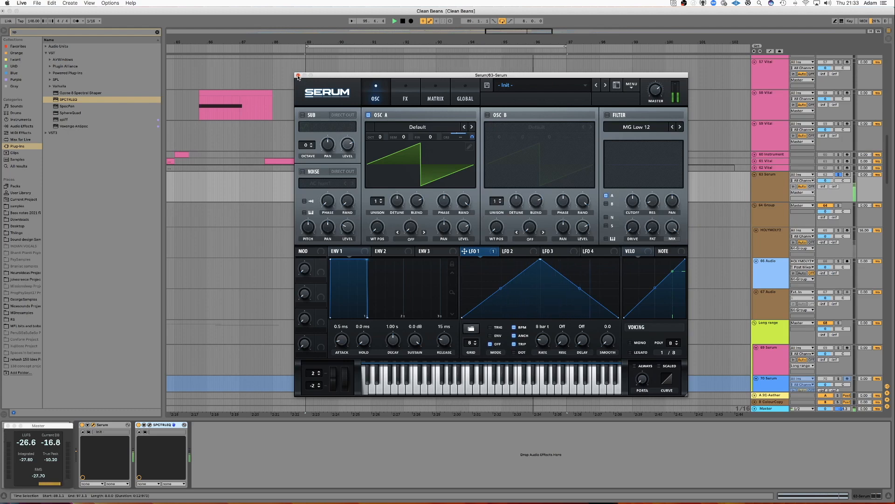
key(space)
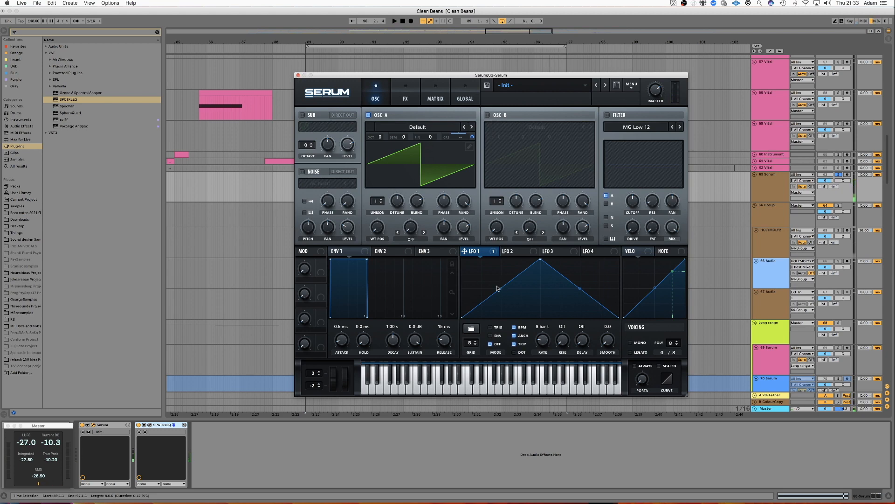
click(298, 76)
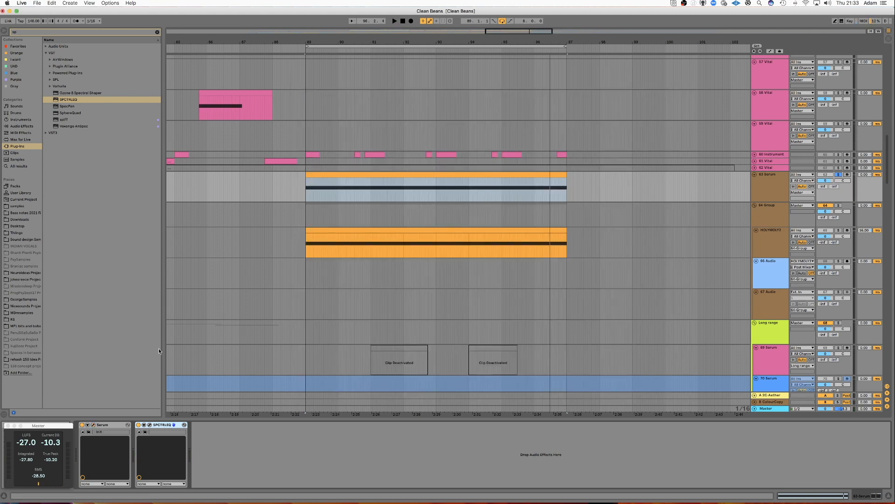
Clear the browser search and load AUTOPLAY_AoW_v1.0.2.amxd from the Purple collection onto the Serum track.
click(156, 33)
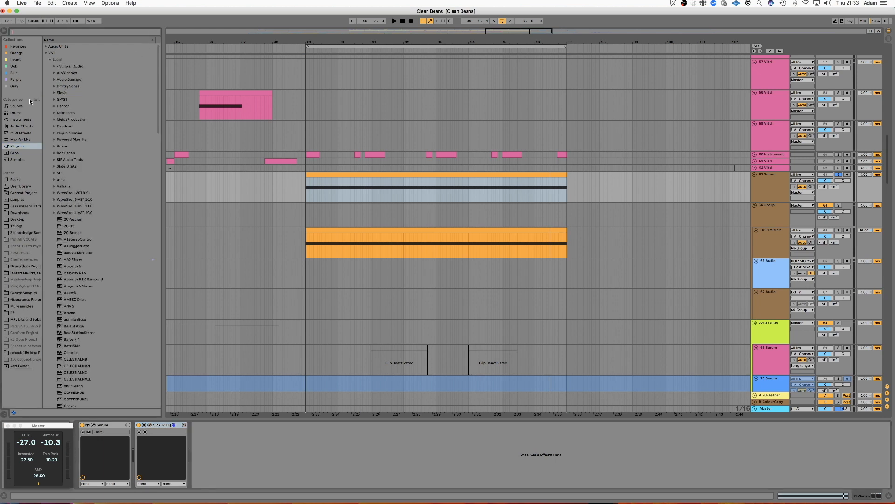
click(17, 80)
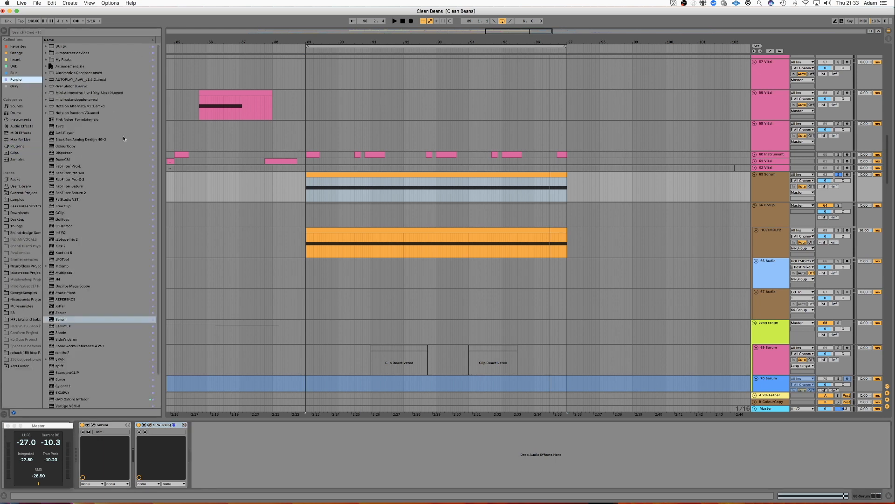
click(70, 80)
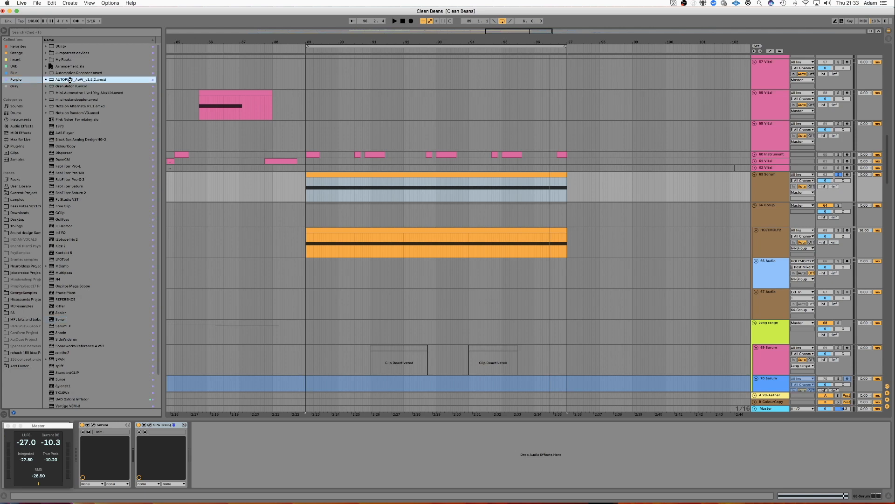
double_click(70, 80)
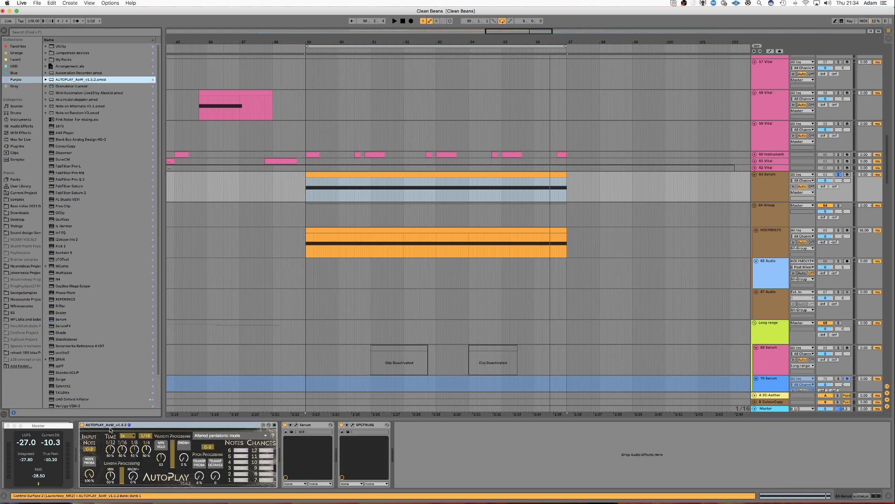
Lower AutoPlay's 1/4 time value and its minimum note length, and play the clip.
drag(147, 450, 146, 462)
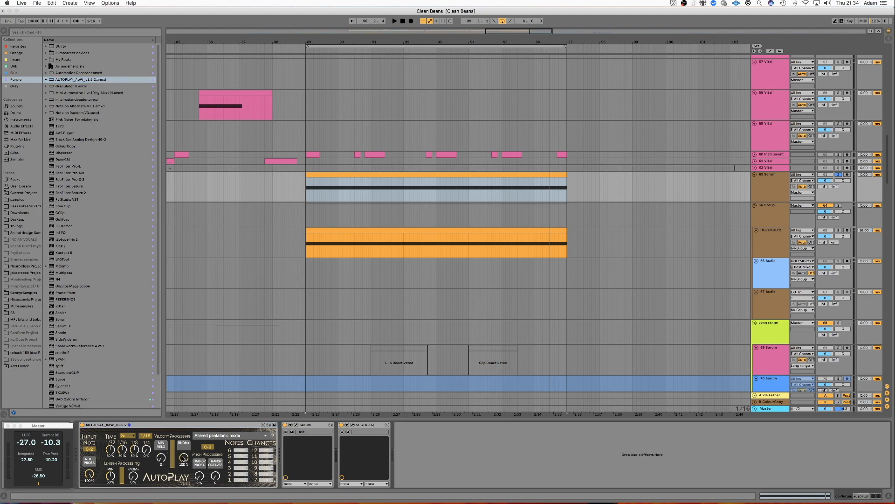
drag(110, 477, 111, 489)
key(space)
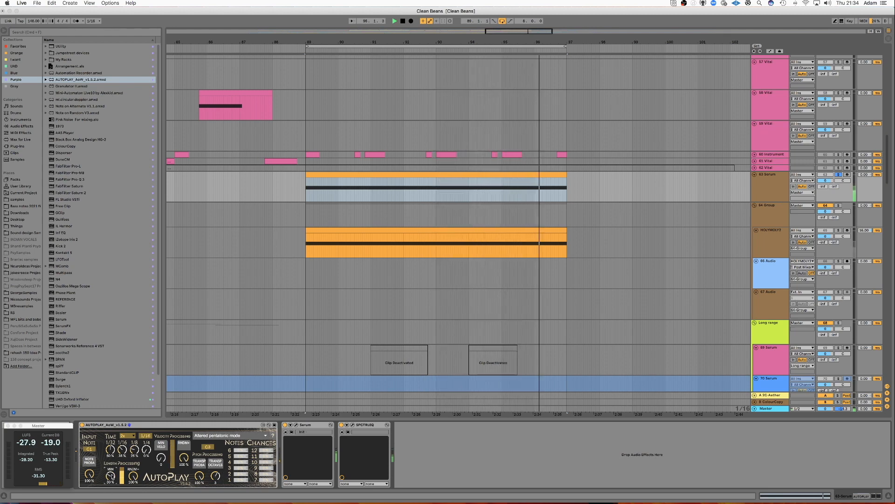
In Serum, set oscillator A's octave to -1 and Envelope 1's release to 114 ms, and close the synth window.
click(296, 426)
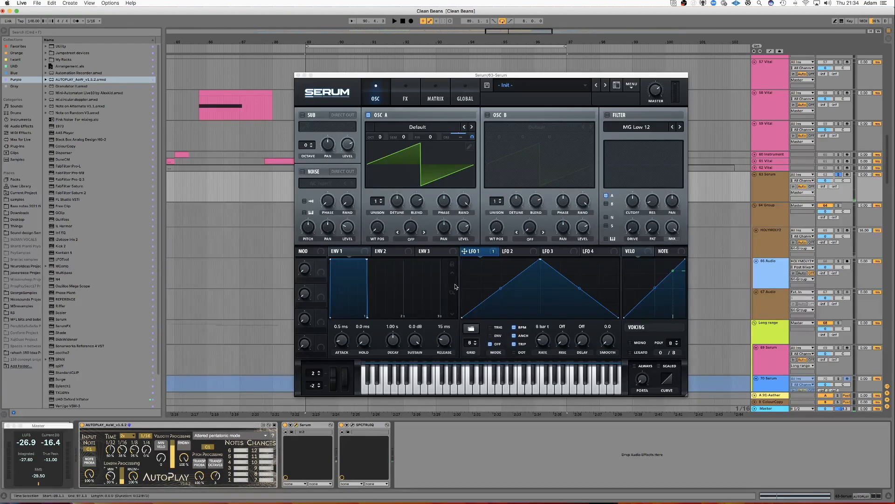
drag(389, 141, 367, 164)
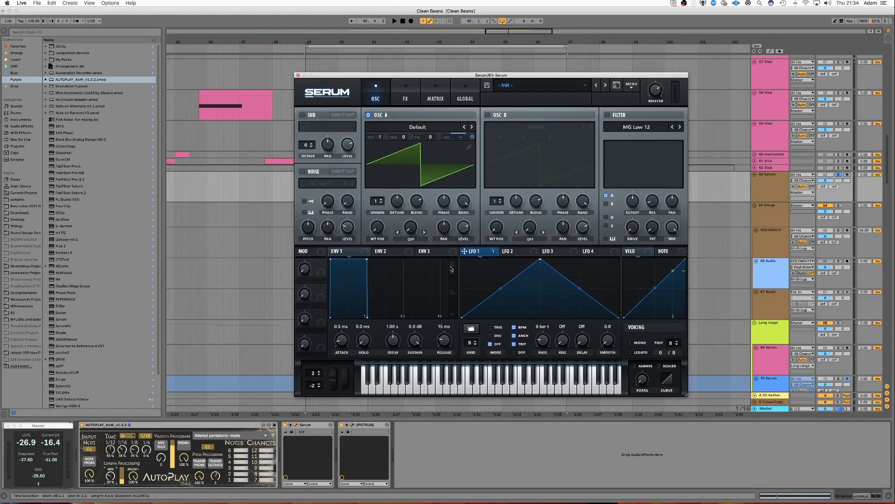
drag(444, 344, 448, 340)
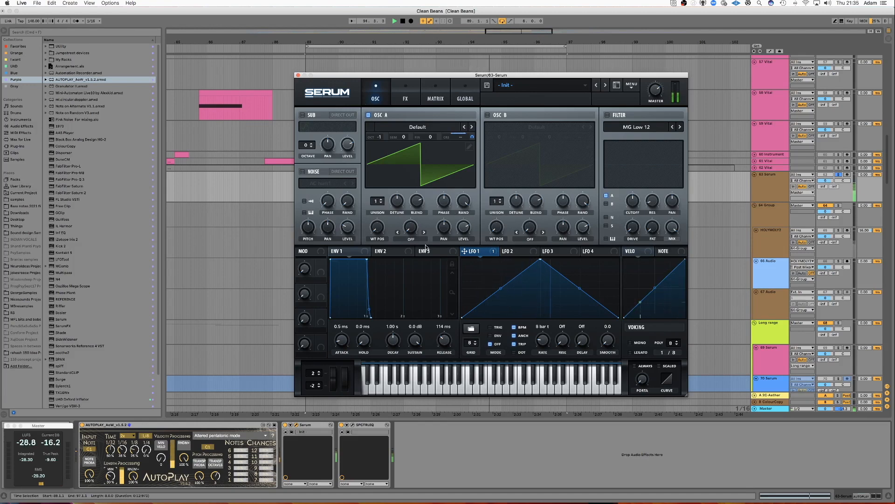
click(299, 75)
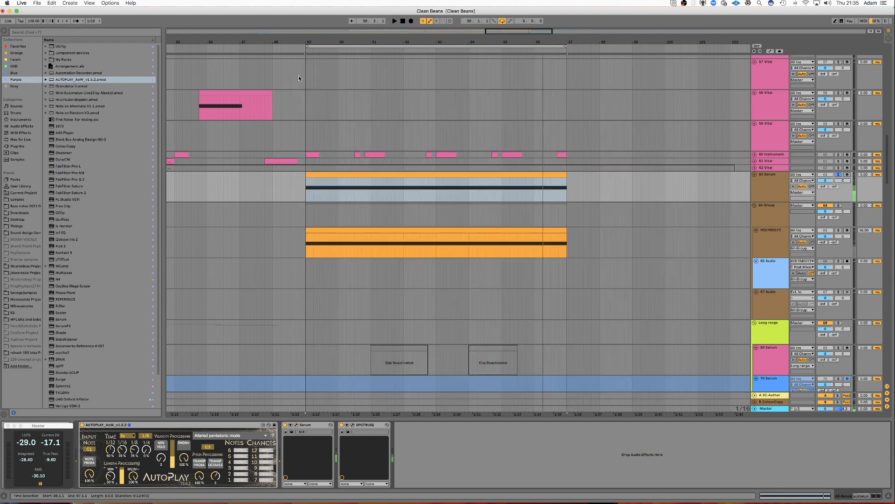
Put the Serum track into a new group, add an audio track inside it, and select the group track.
click(366, 426)
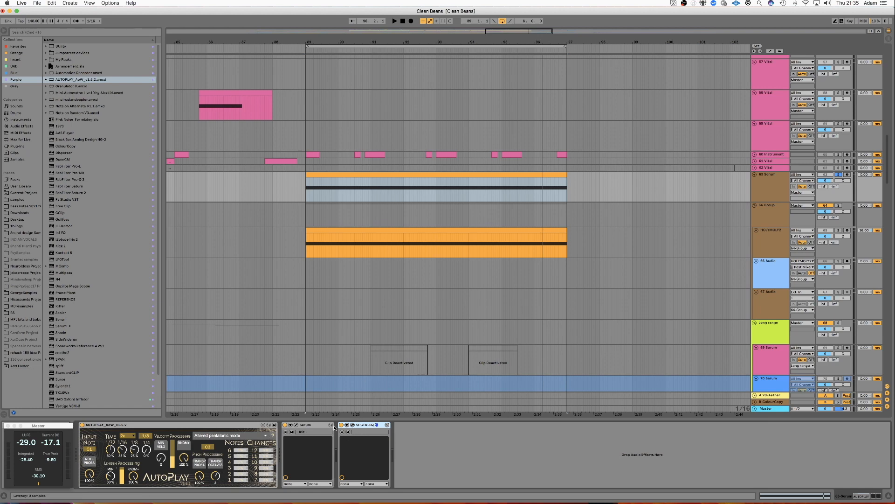
click(764, 188)
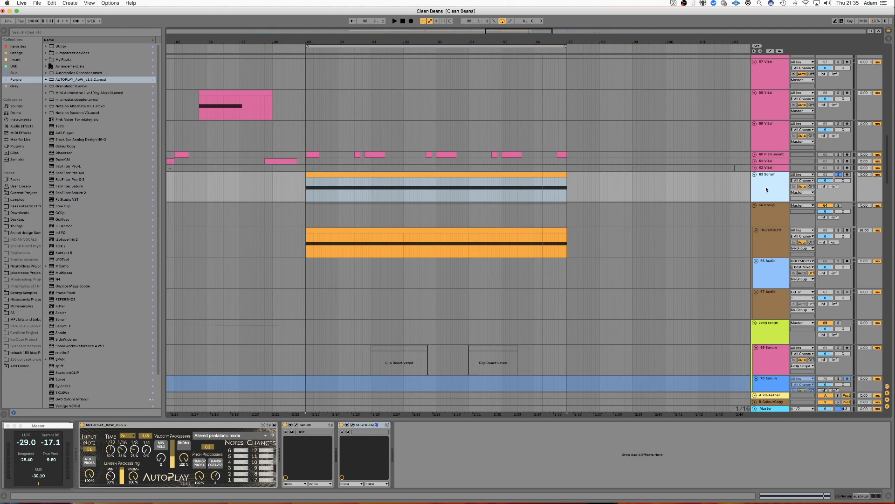
key(super+g)
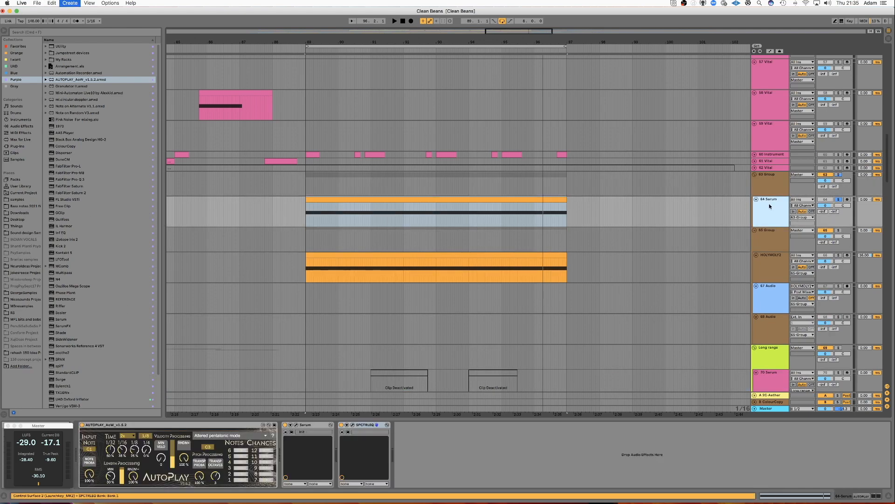
key(super+t)
click(774, 183)
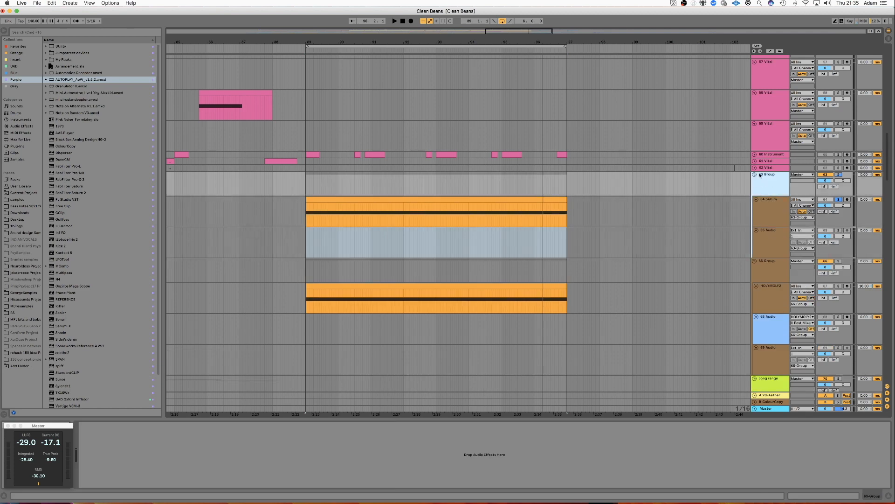
Load parallel Delay.adg from My Racks onto the new group track and play the Serum clip through it.
click(45, 59)
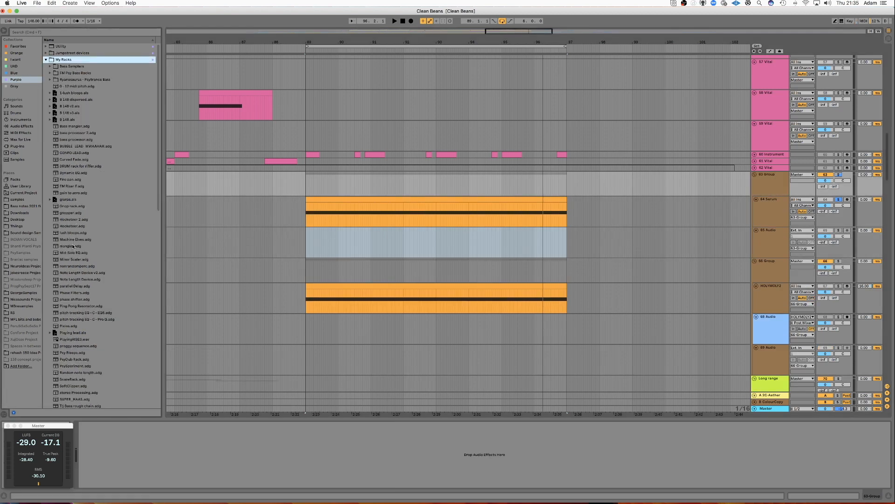
drag(75, 286, 184, 452)
click(447, 478)
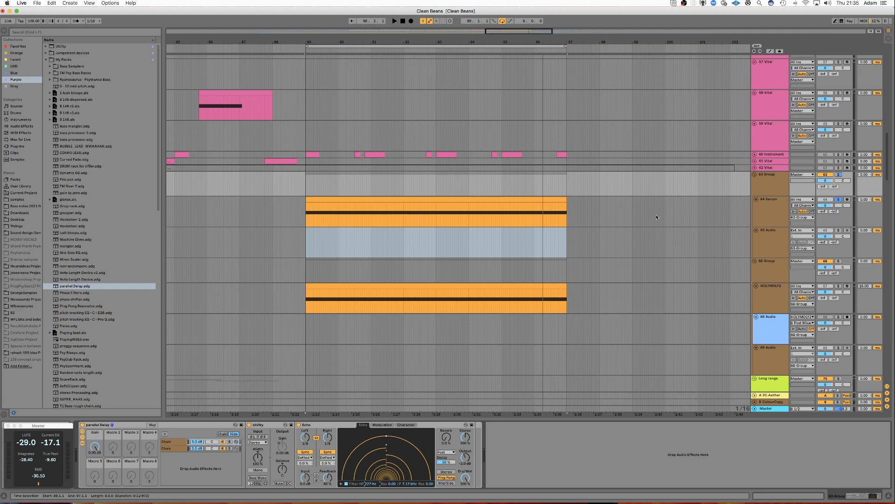
click(516, 216)
key(space)
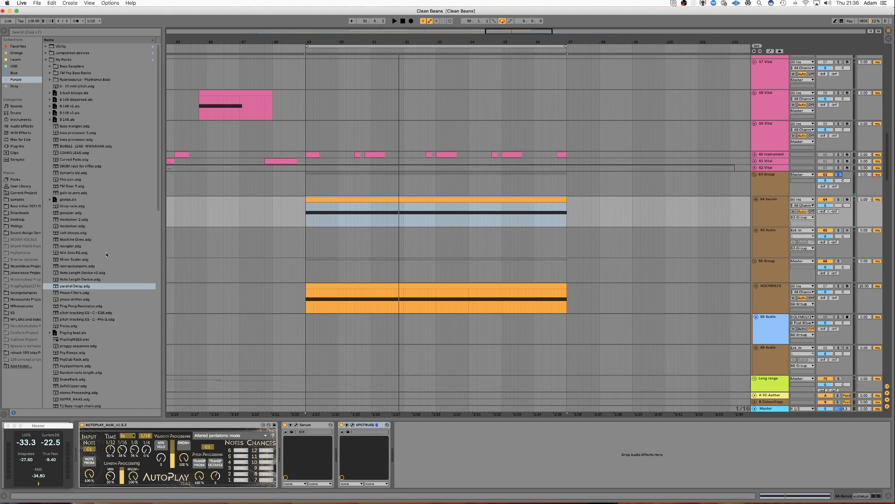
Add FabFilter Pro-Q 3 after SPCTRLEQ on the Serum track and shape a low cut and a high cut.
click(46, 60)
click(85, 179)
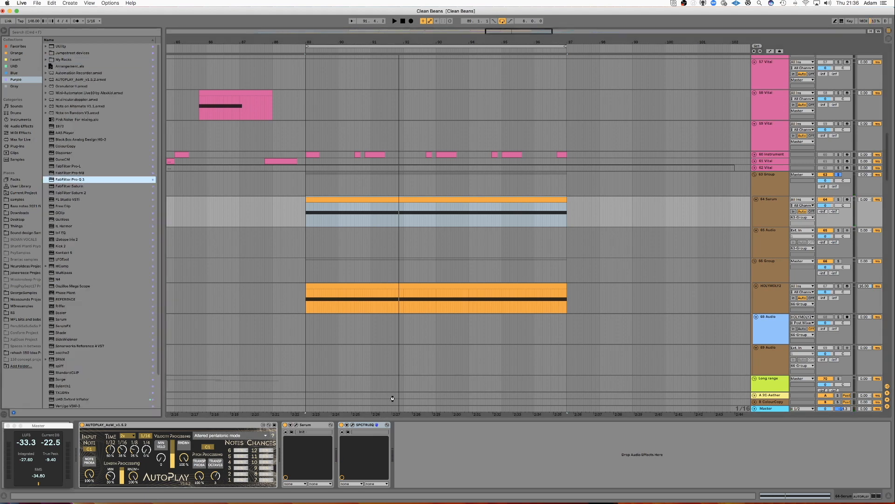
drag(322, 181, 452, 181)
key(space)
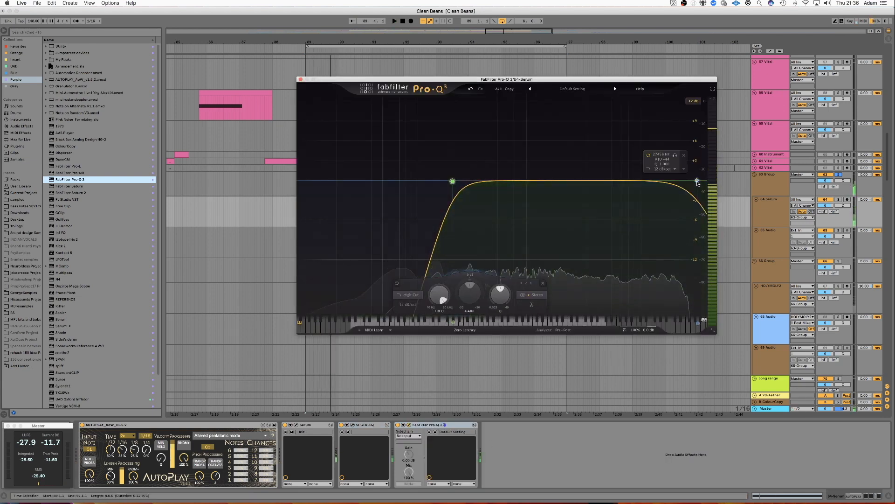
click(697, 181)
drag(697, 181, 652, 193)
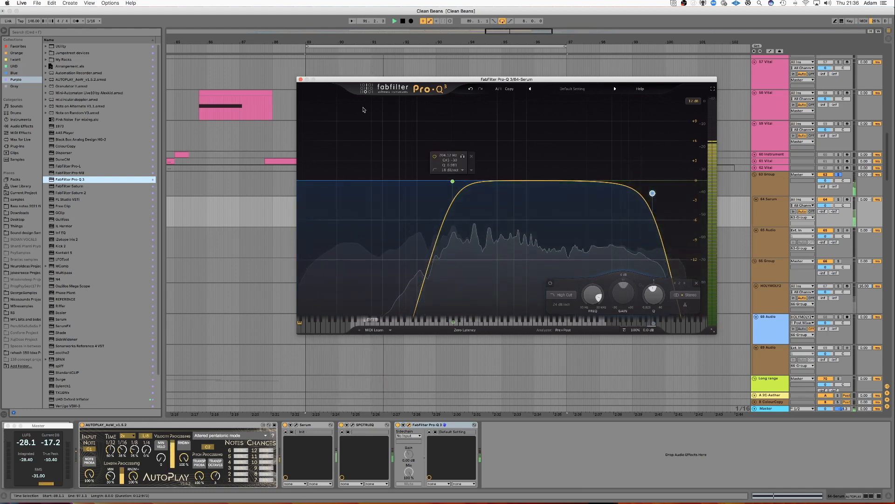
click(301, 81)
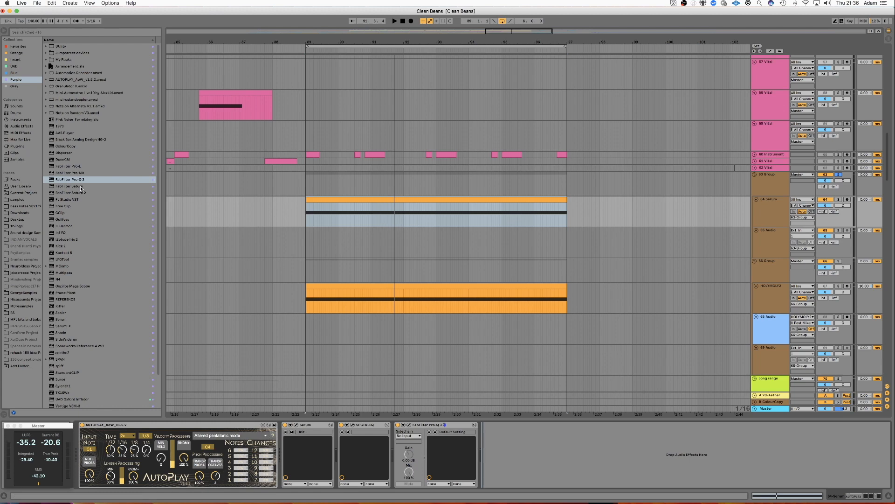
Add SerumFX to the end of the Serum chain, enable its Tube distortion, and adjust the master volume during playback.
click(70, 326)
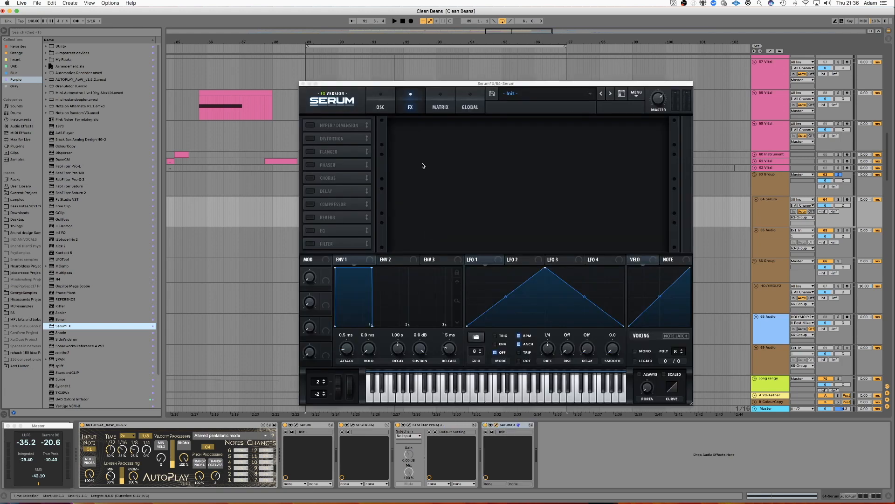
click(315, 139)
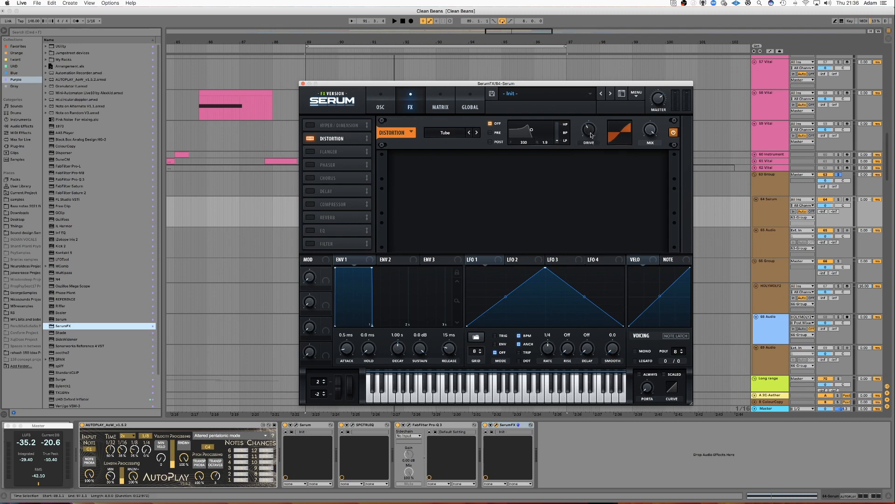
mouse_move(656, 103)
key(space)
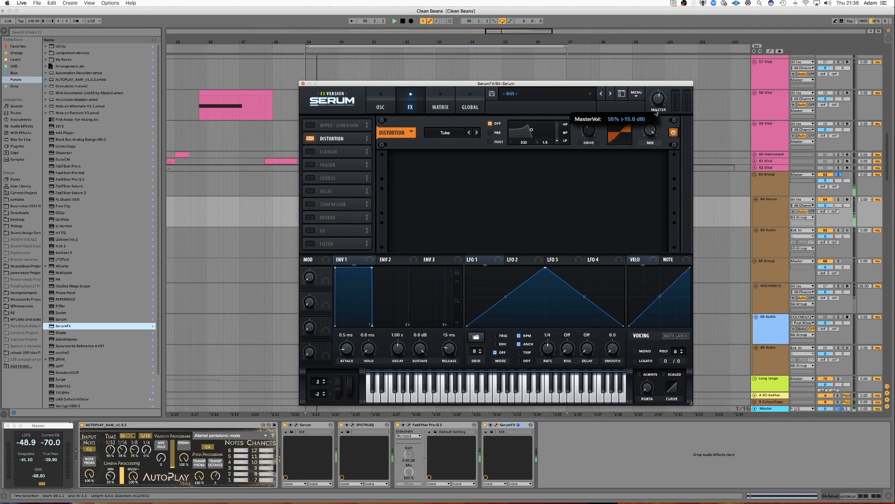
drag(655, 102, 655, 100)
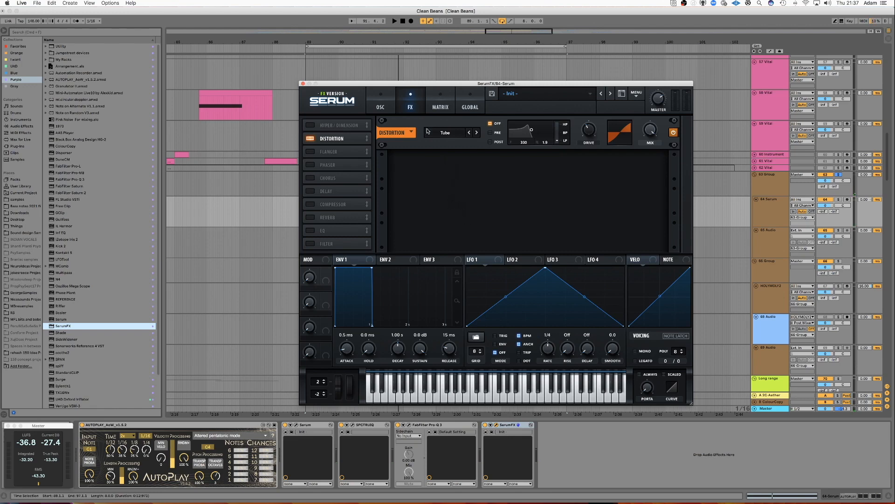
click(302, 83)
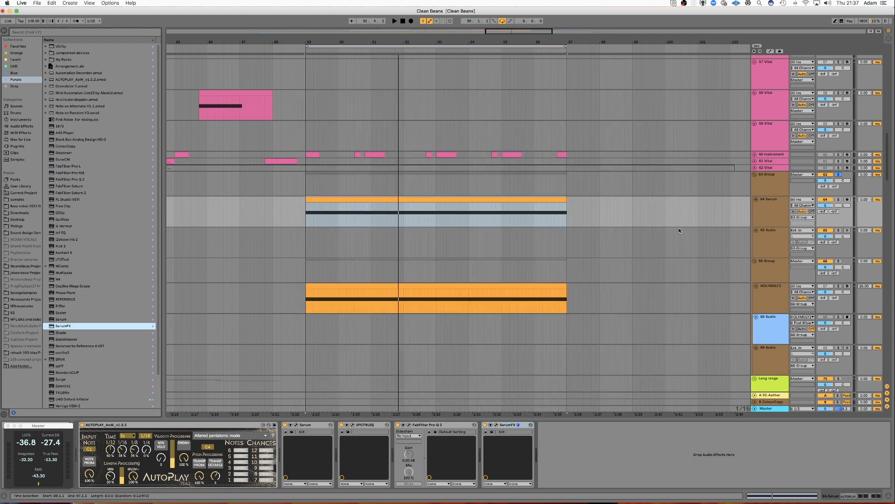
Set the group's audio track to take its input from 64-Serum and record the Serum clip onto it.
click(782, 236)
click(807, 231)
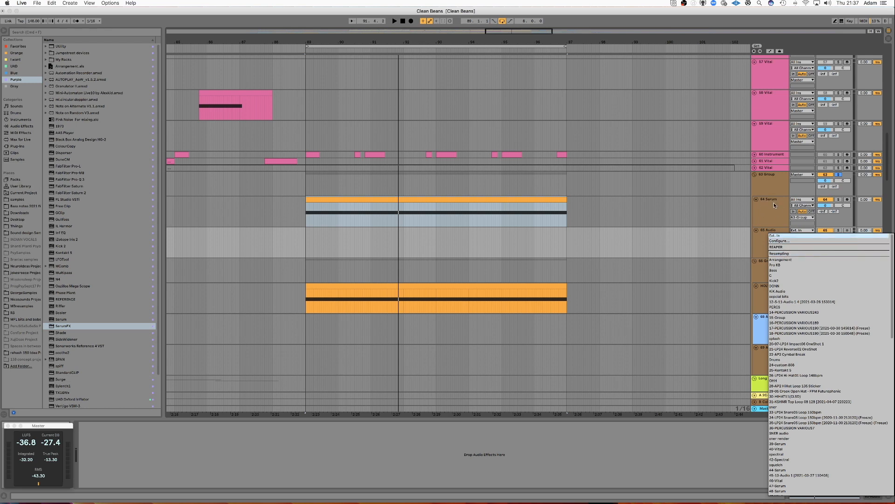
scroll(794, 351, down, 10)
click(411, 22)
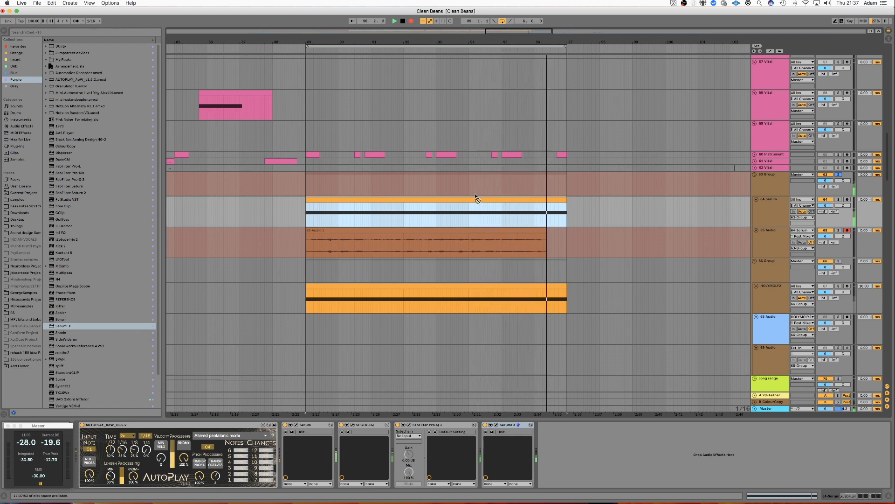
key(space)
Select the recorded audio clip, and mute the 64 Serum track.
click(345, 231)
click(327, 231)
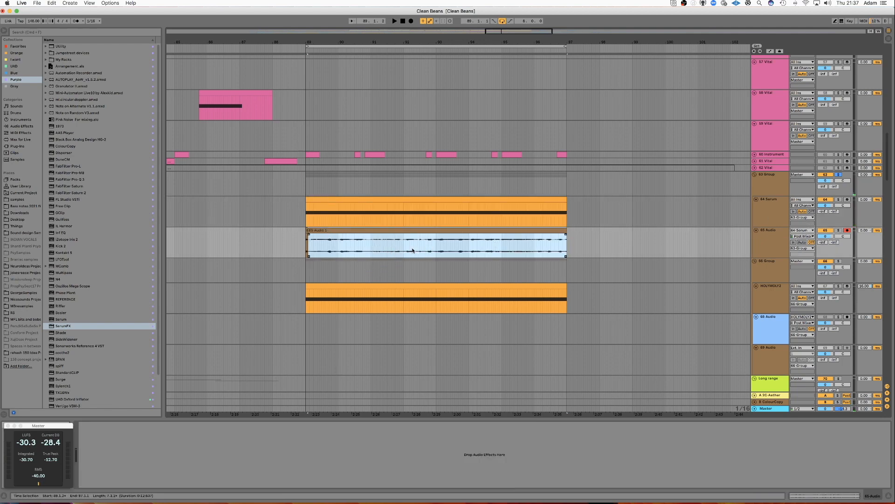
click(771, 215)
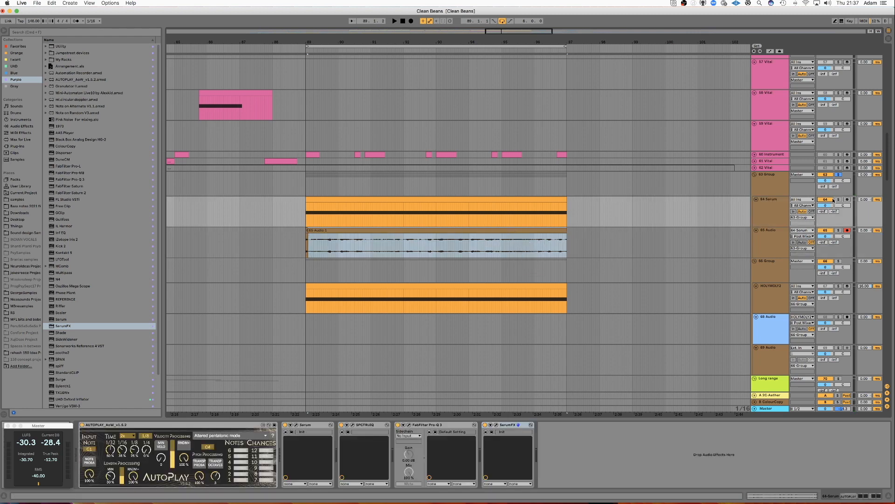
click(367, 425)
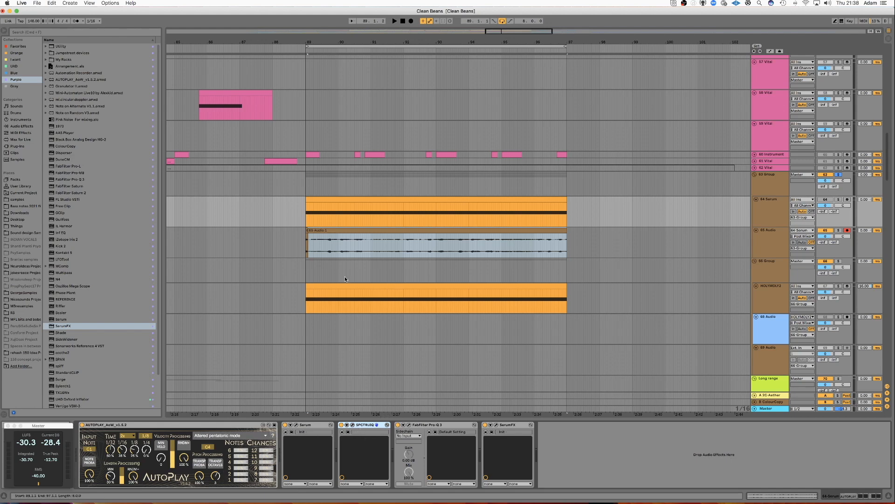
Switch to the narrowest adaptive grid and shift the main section of the recorded clip on 65 Audio slightly later.
click(330, 230)
drag(507, 32, 503, 84)
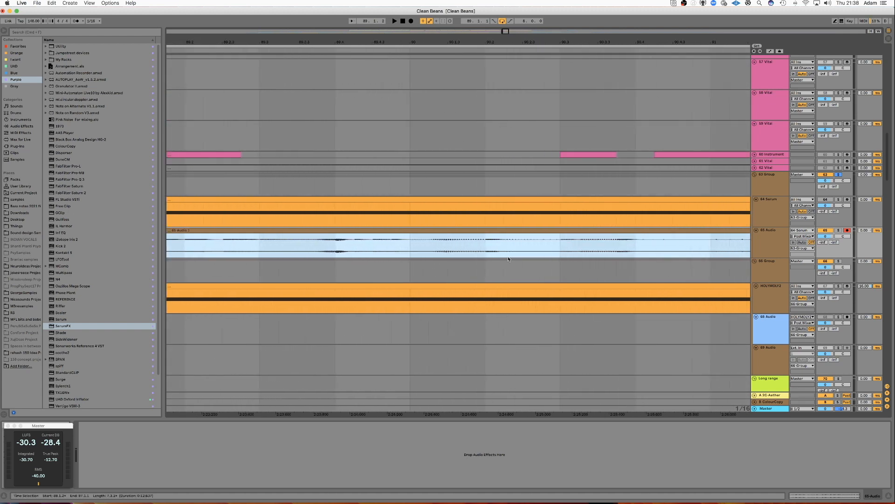
right_click(411, 245)
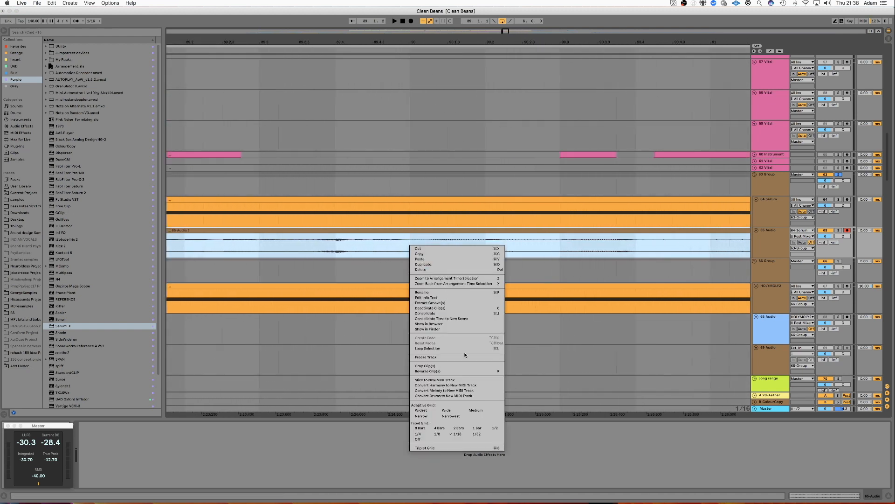
click(450, 416)
scroll(327, 231, left, 5)
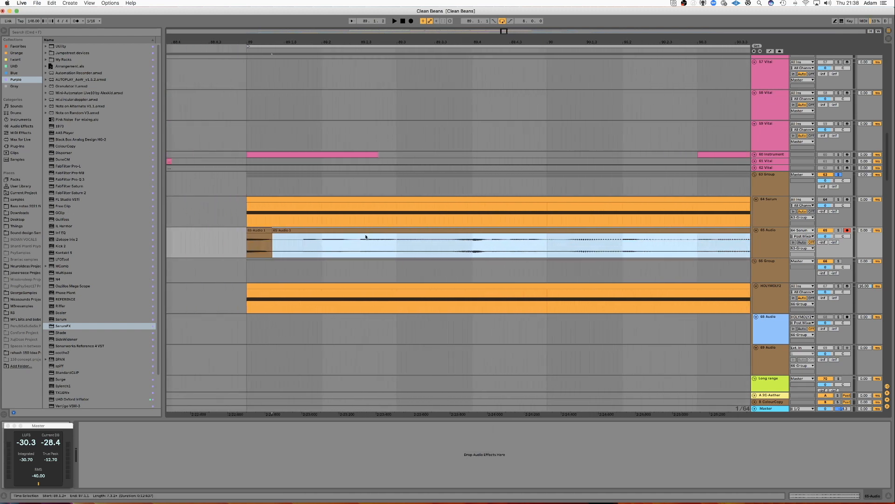
drag(327, 231, 354, 239)
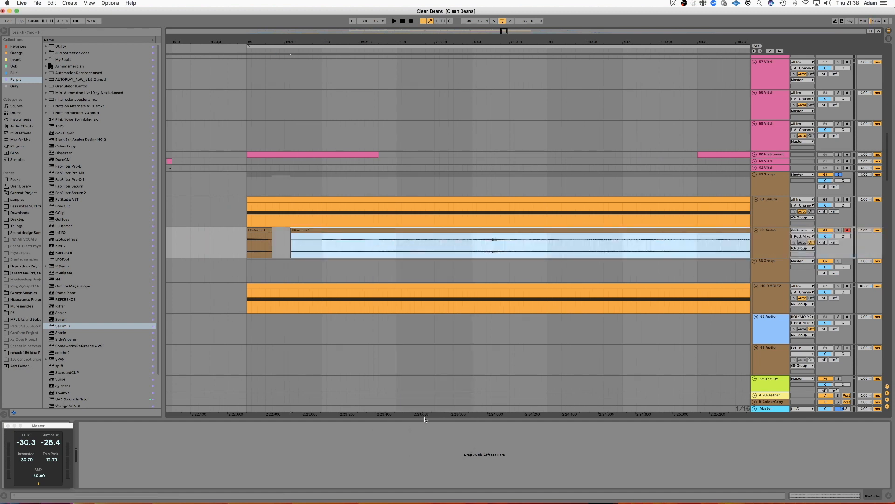
Select the short leading fragment of the recording on 65 Audio and play the arrangement from there.
click(265, 230)
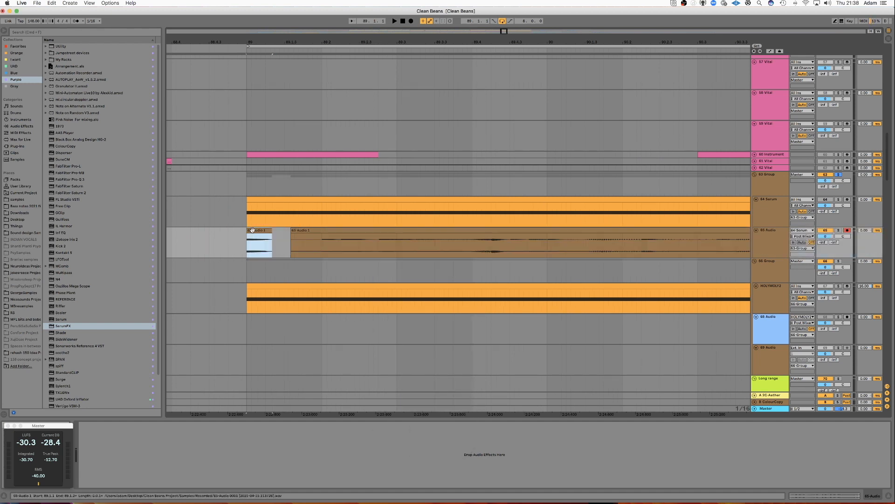
key(minus)
key(minus)
key(minus)
key(minus)
key(minus)
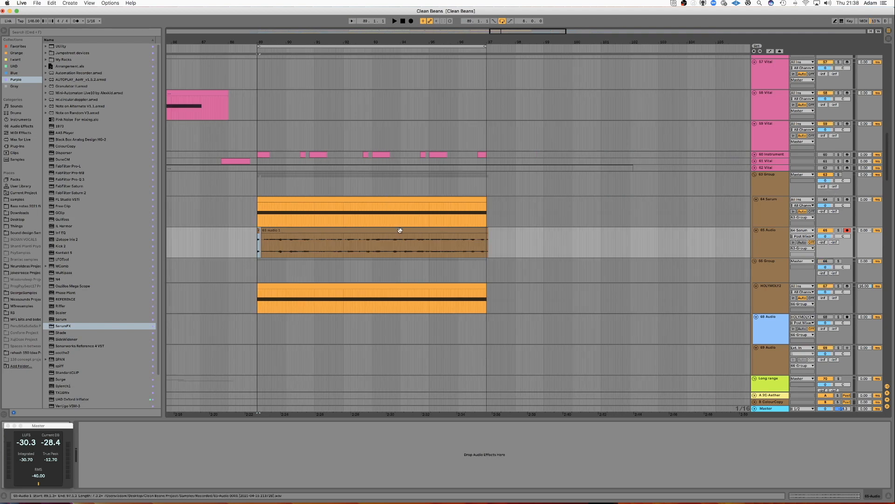
key(space)
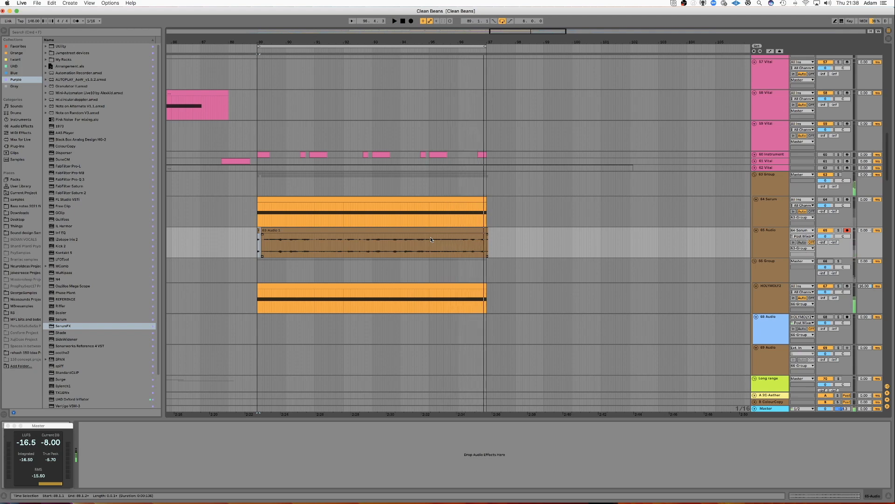
Review the device chains of 65 Audio, the 63 group and 64 Serum, and check the latency of SPCTRLEQ.
click(392, 231)
click(767, 239)
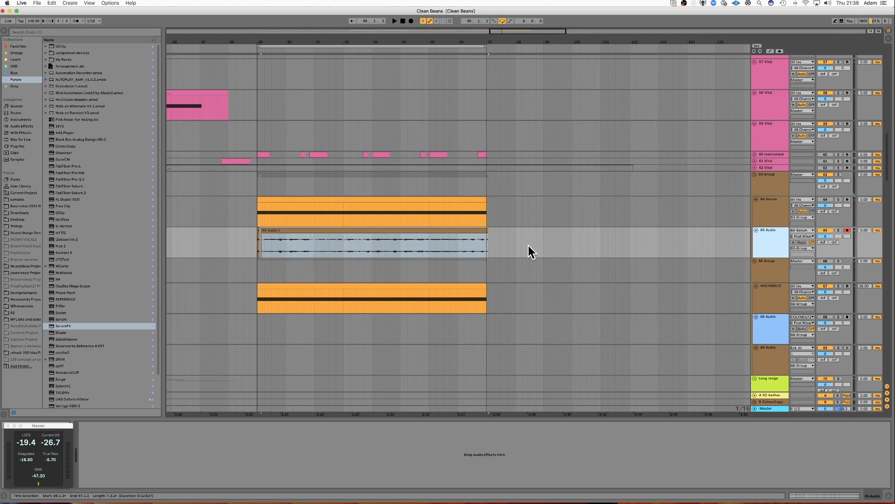
click(770, 188)
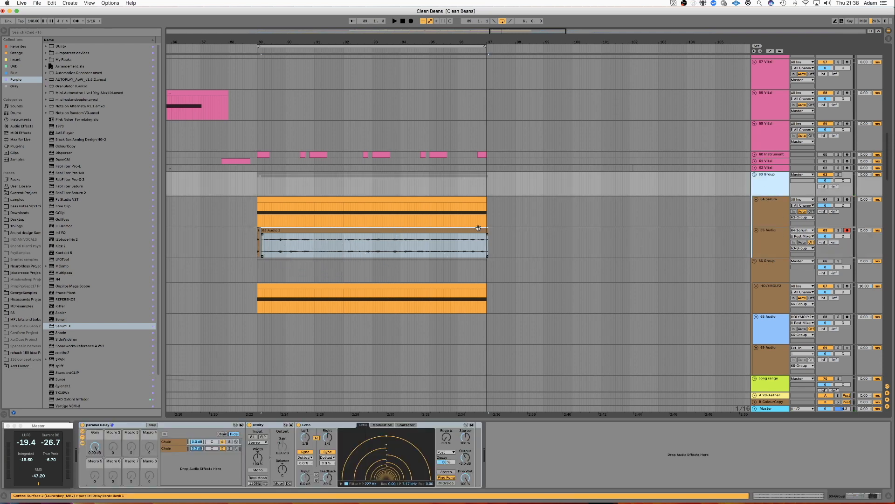
click(767, 236)
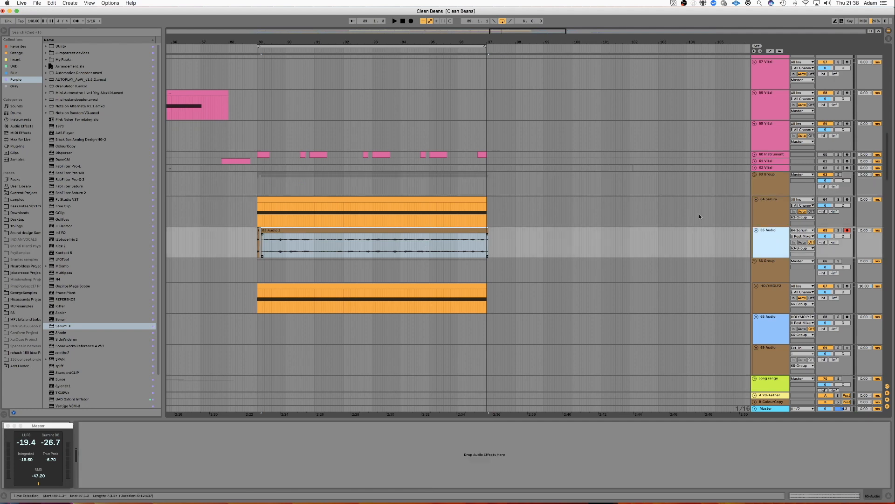
click(763, 219)
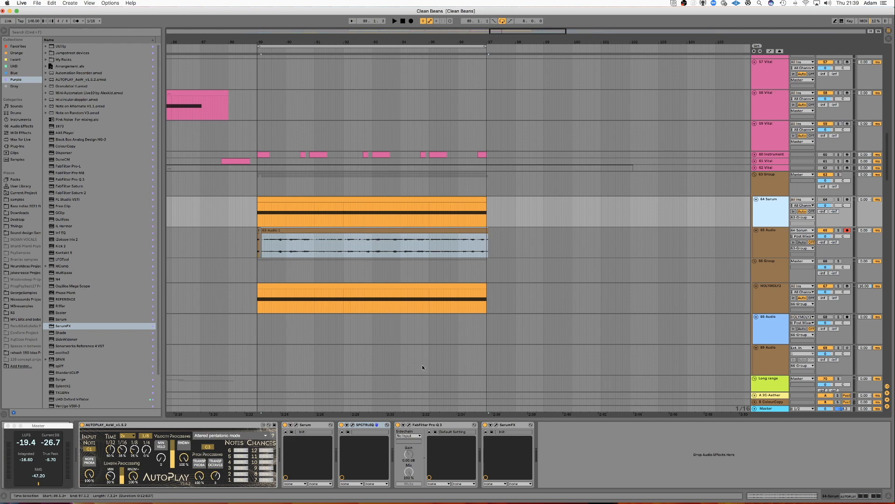
click(360, 426)
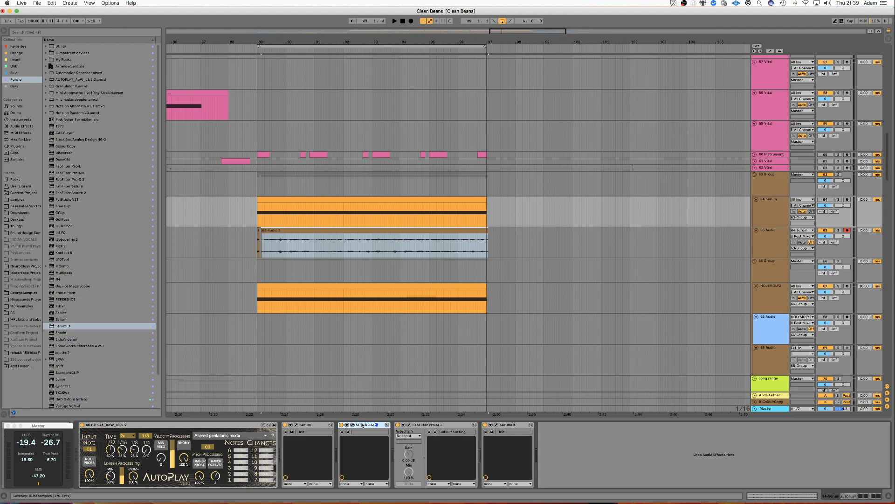